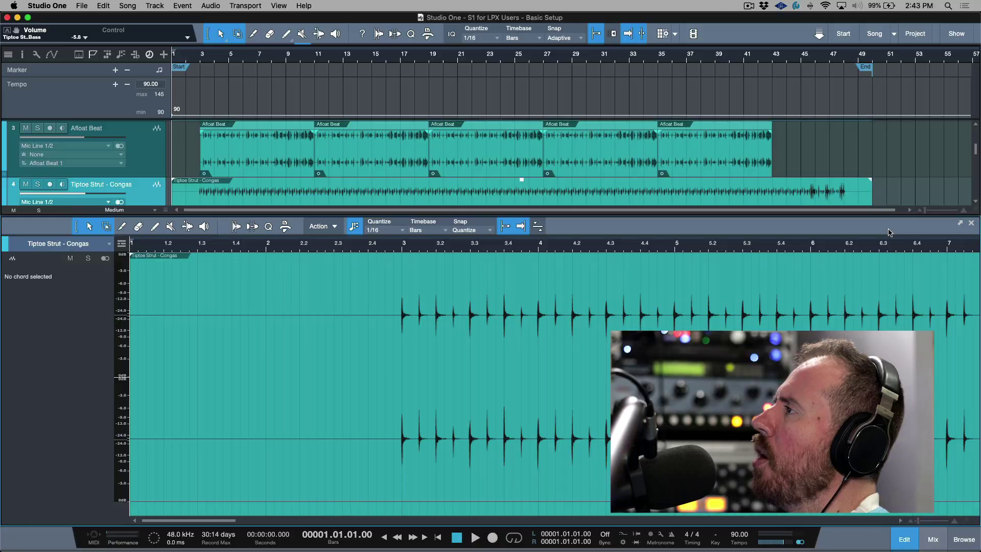
# Step: In Logic Pro, close the Loop Browser and Mixer, zoom out, and open Audio Devices preferences
pyautogui.press('super+Tab')
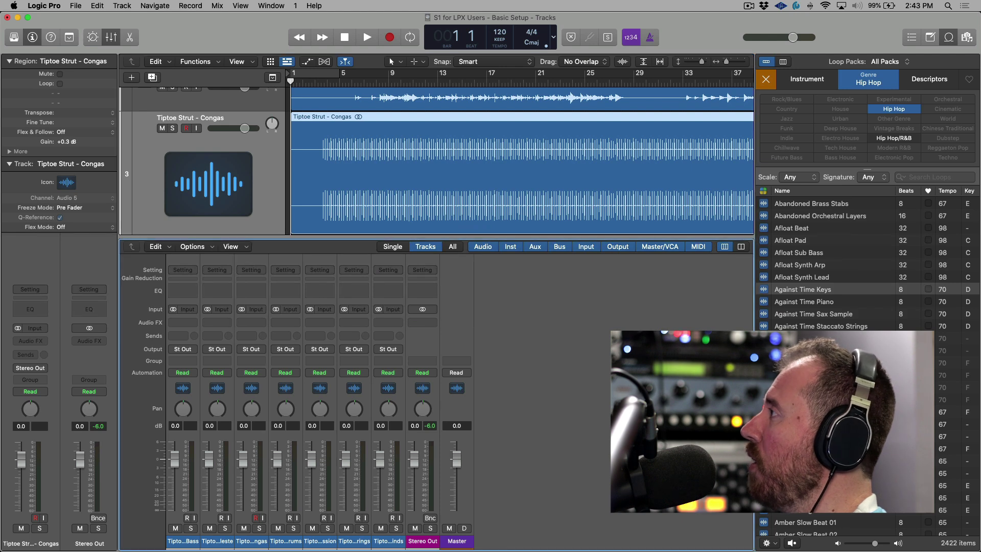
pyautogui.click(950, 39)
pyautogui.press('x')
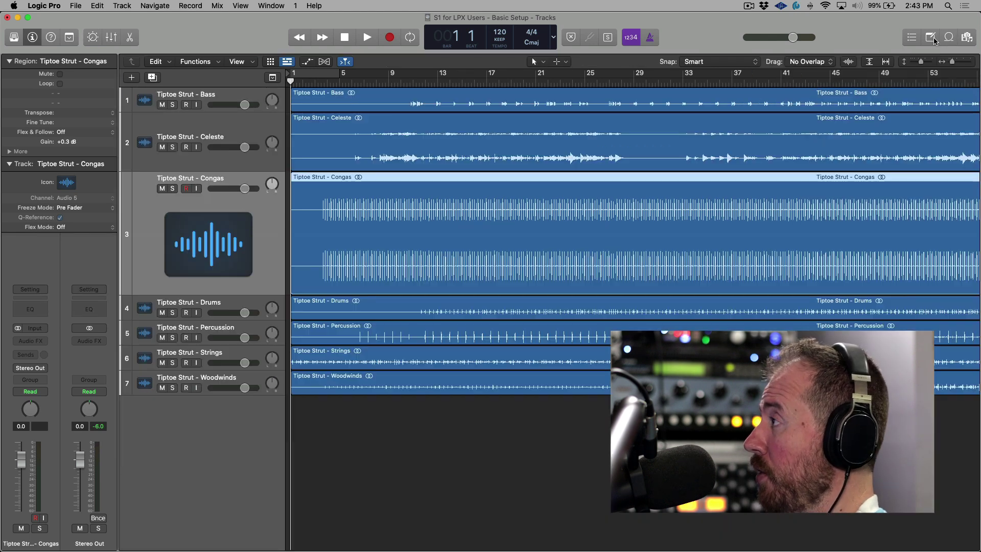
pyautogui.click(204, 382)
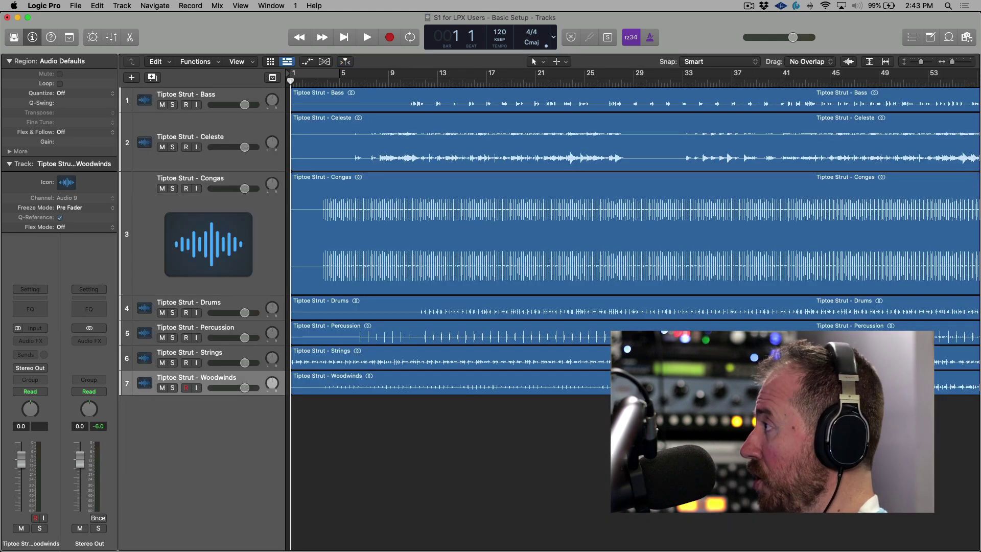
pyautogui.press('super+Left')
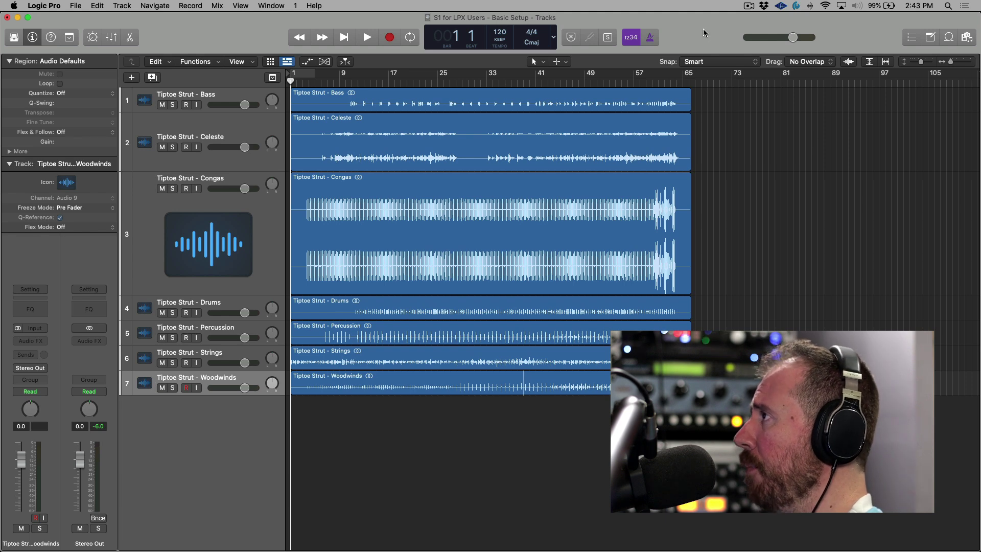
pyautogui.press('super+comma')
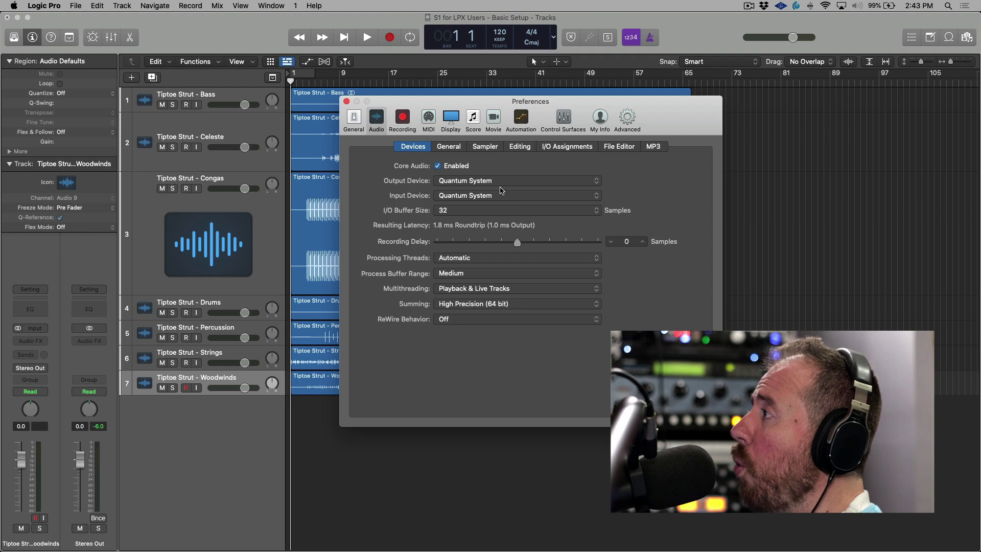
# Step: Launch Audio MIDI Setup, inspect the Quantum System aggregate device, then close its window
pyautogui.press('F4')
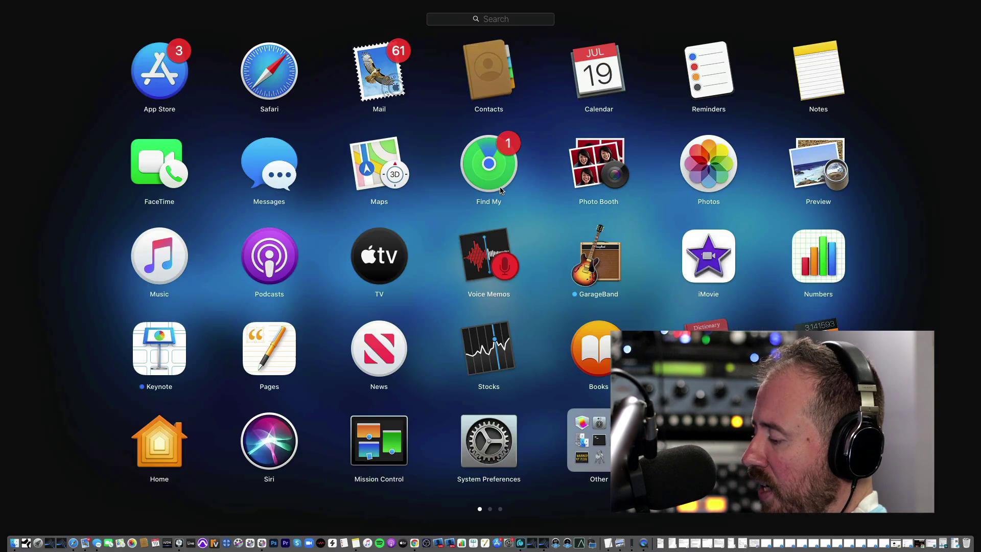
pyautogui.write('au')
pyautogui.click(254, 116)
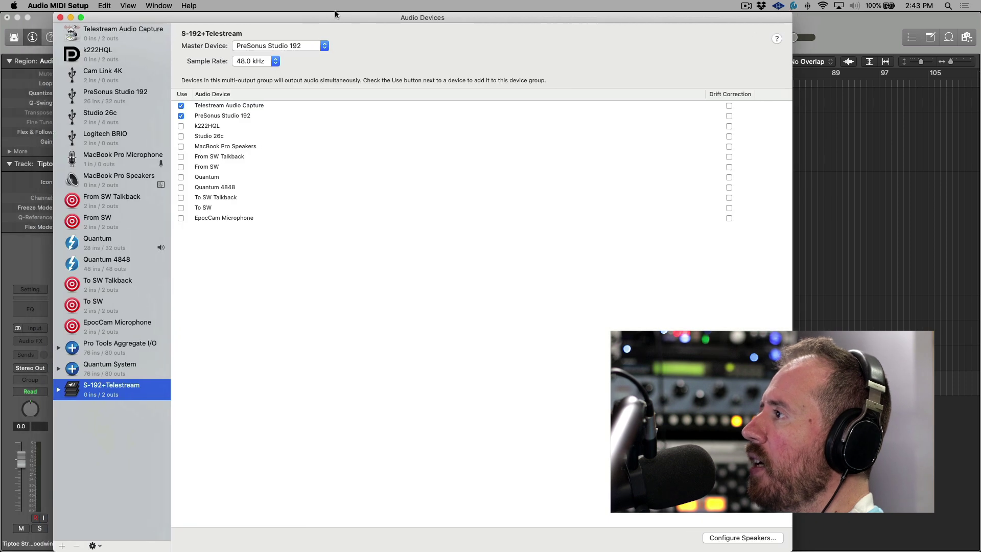
pyautogui.moveTo(335, 13); pyautogui.dragTo(339, 14)
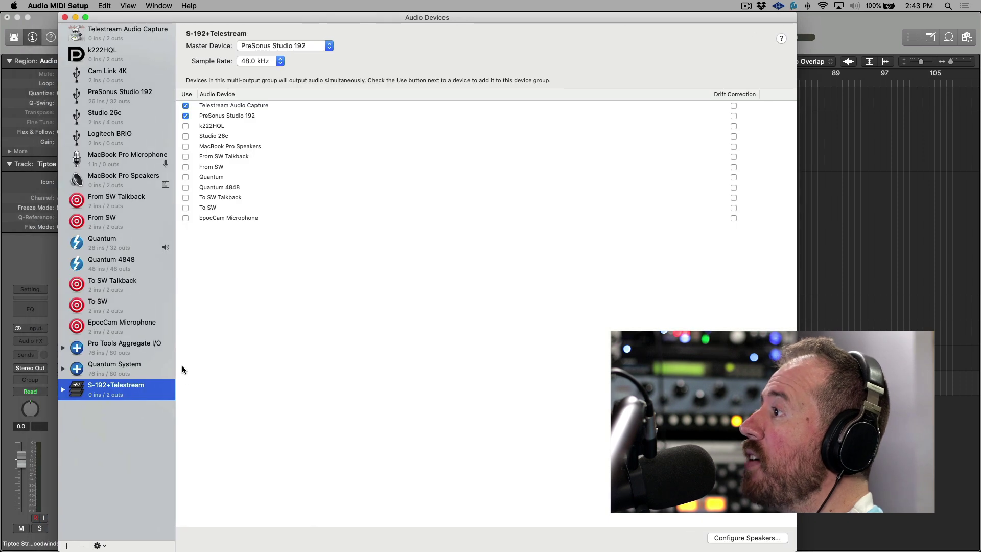
pyautogui.click(141, 365)
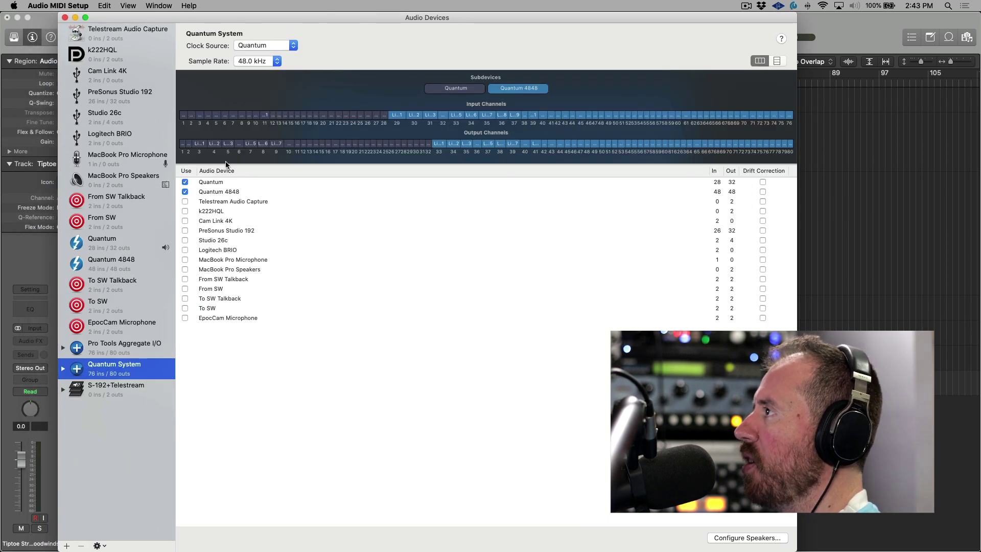
pyautogui.click(65, 18)
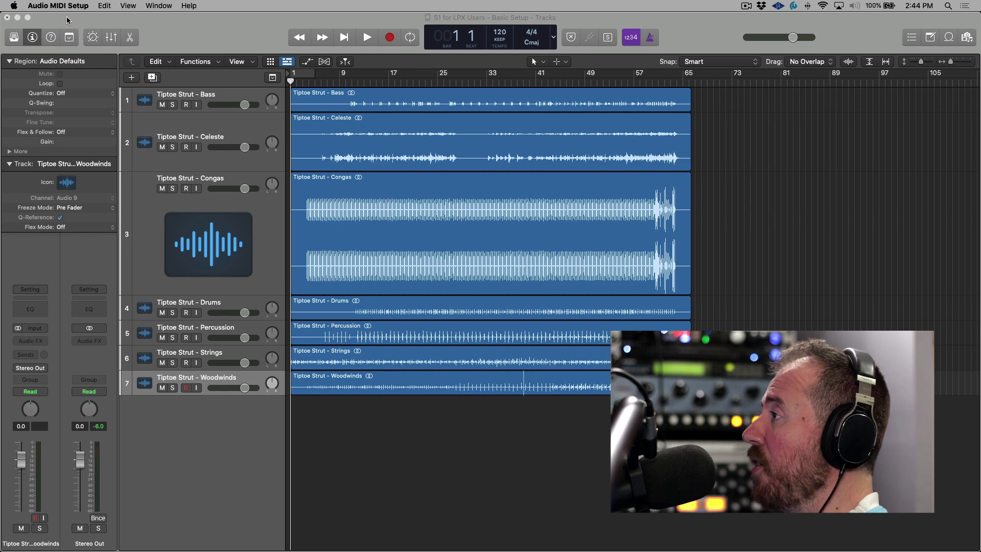
# Step: Switch to Studio One and show the Mix console
pyautogui.press('super+Tab')
pyautogui.press('super+Tab')
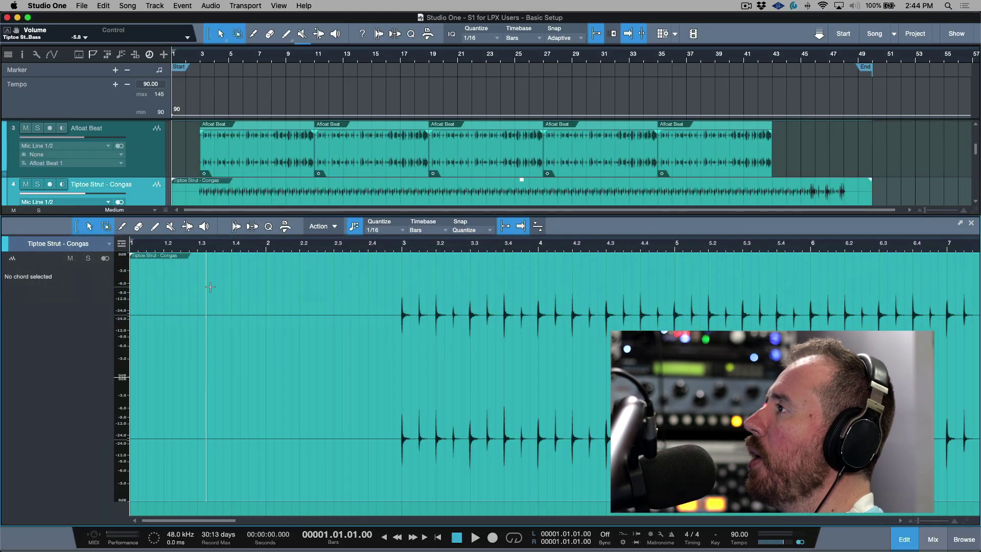
pyautogui.press('F3')
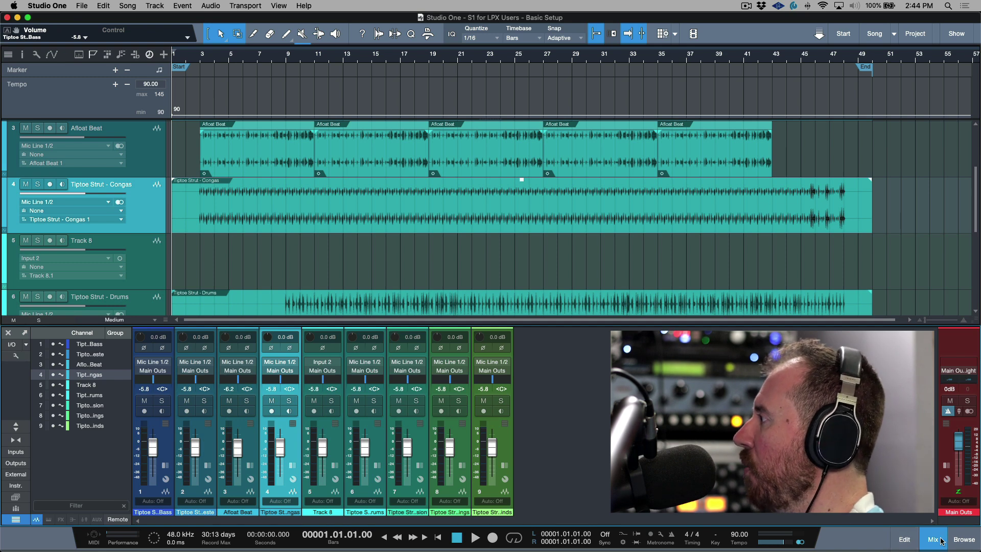
pyautogui.press('F3')
pyautogui.press('F3')
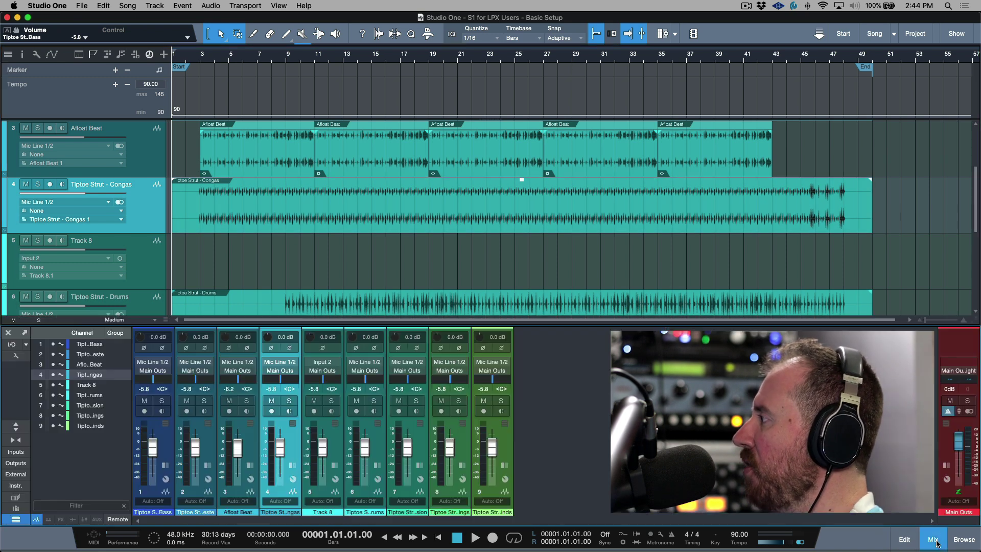
# Step: Review the song's Audio I/O Setup input matrix and output assignments
pyautogui.click(11, 347)
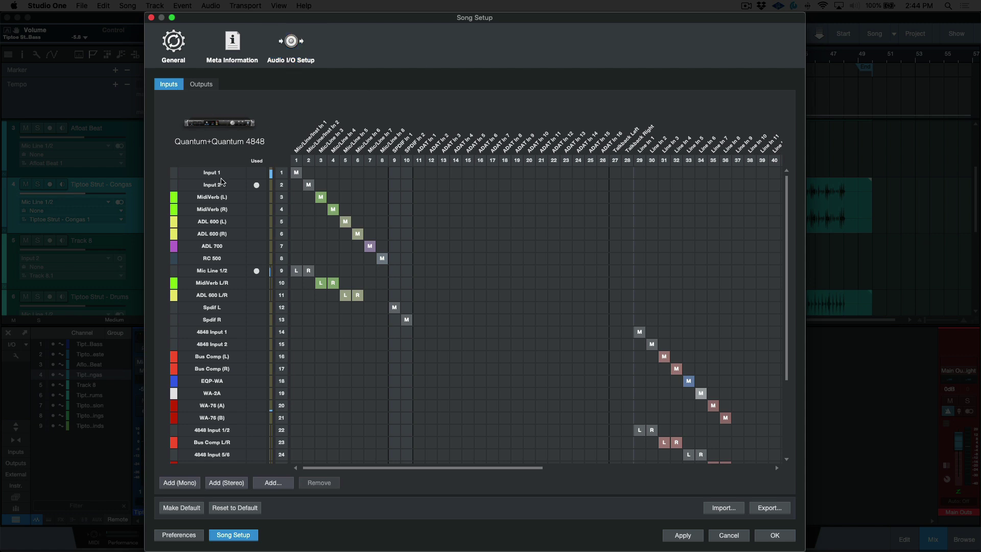
pyautogui.scroll(-5, 332, 266)
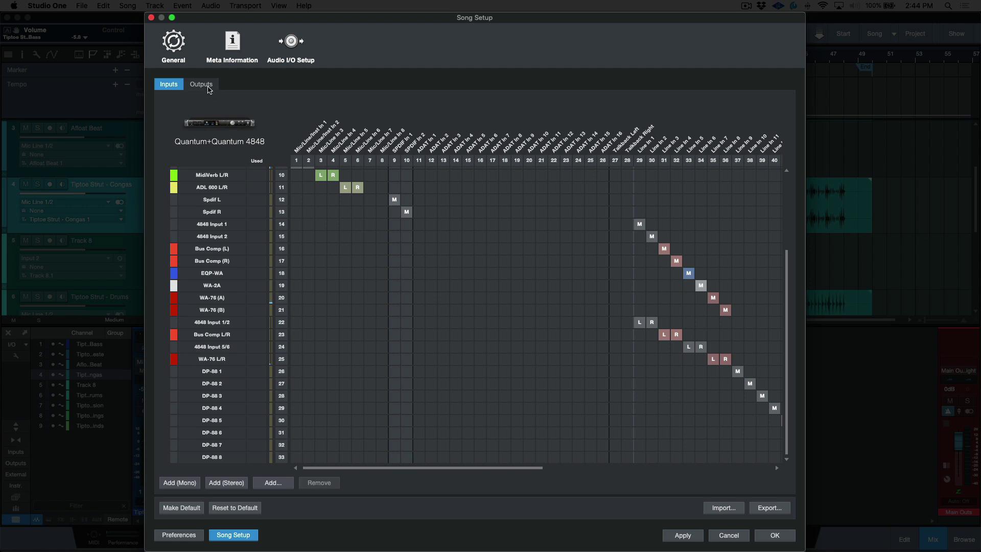
pyautogui.click(201, 84)
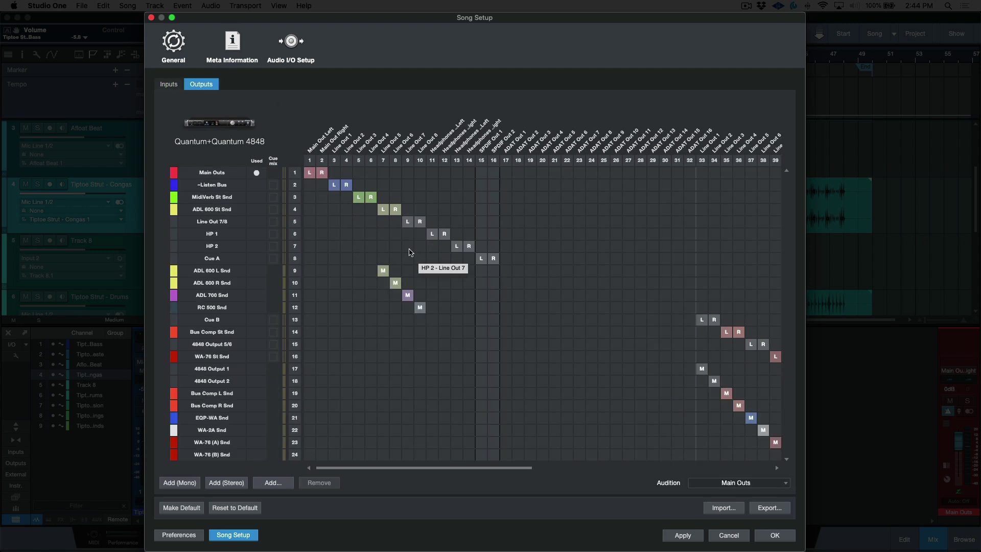
# Step: Close Song Setup, check channel 7's input and channel 9's output lists unchanged, then switch apps
pyautogui.click(739, 534)
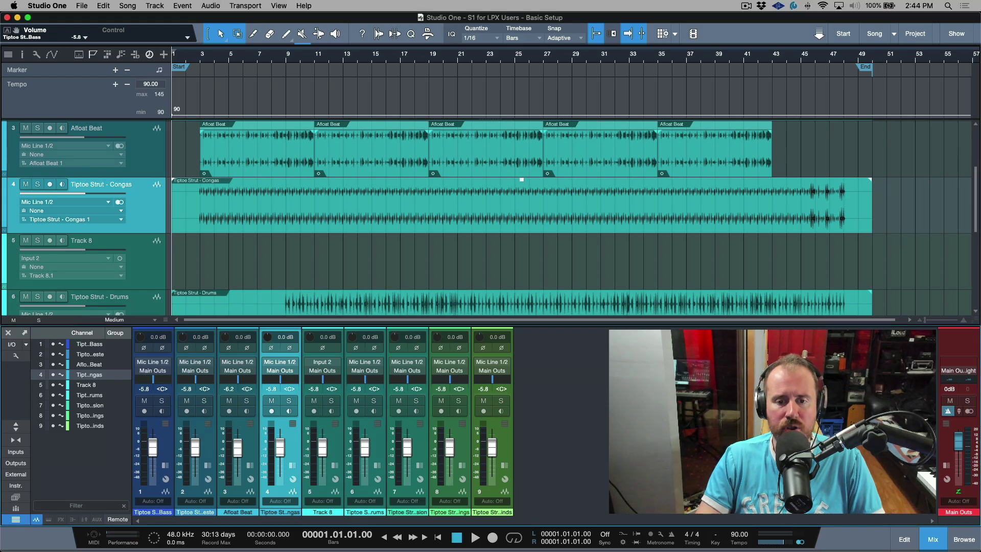
pyautogui.click(418, 364)
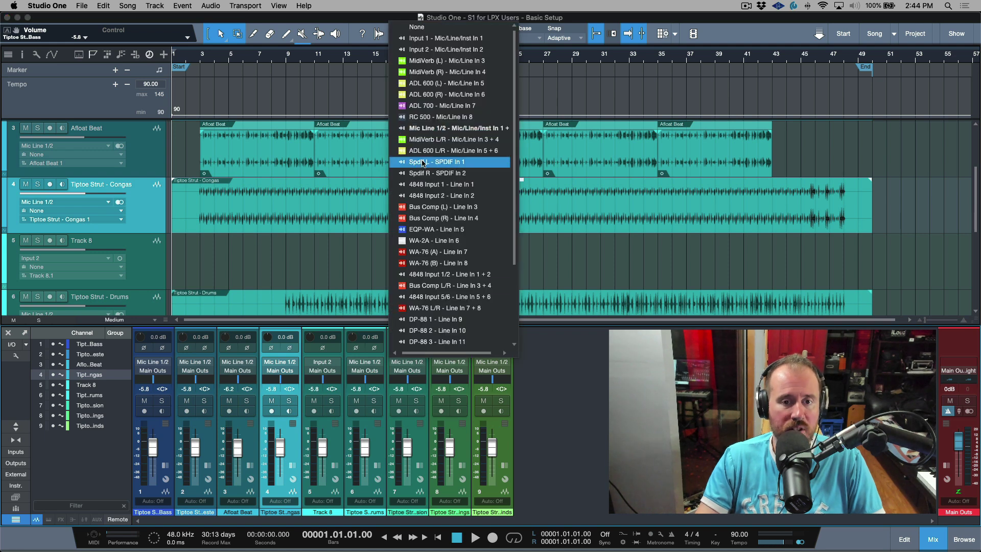
pyautogui.scroll(-3, 422, 163)
pyautogui.scroll(3, 422, 162)
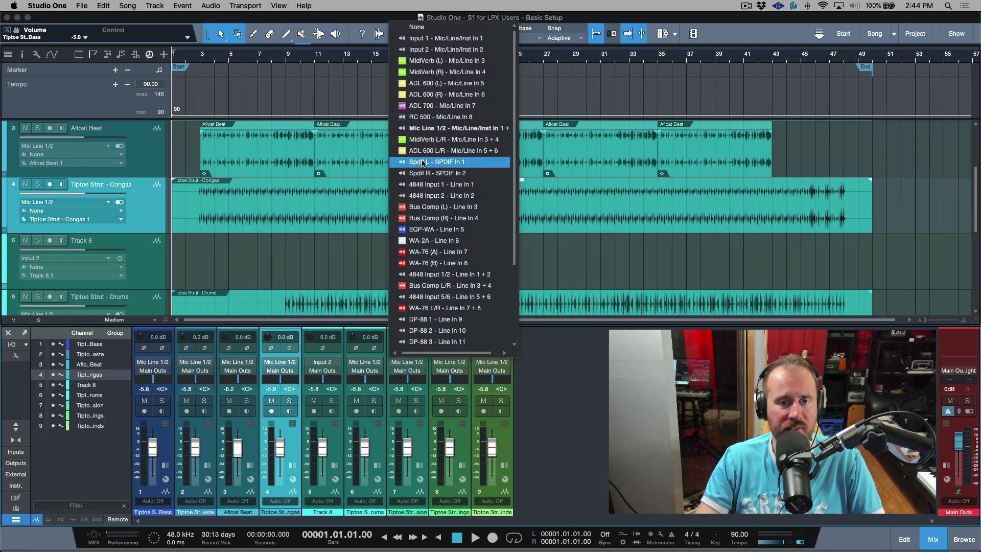
pyautogui.click(516, 371)
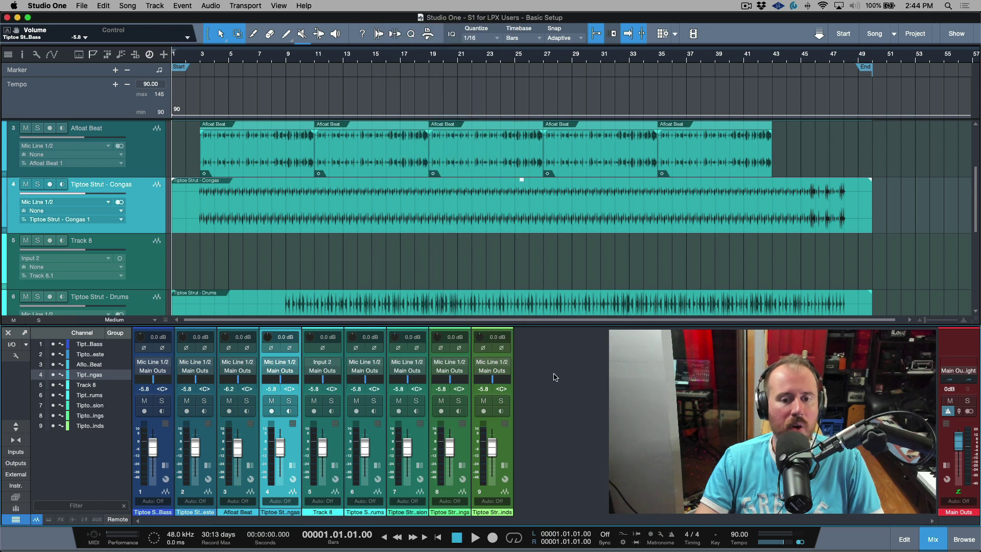
pyautogui.click(506, 371)
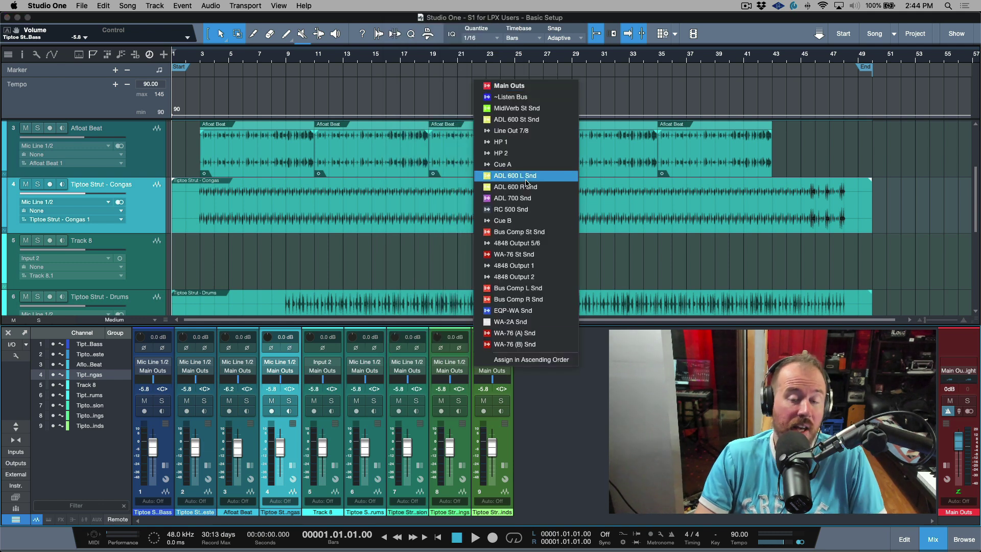
pyautogui.press('Escape')
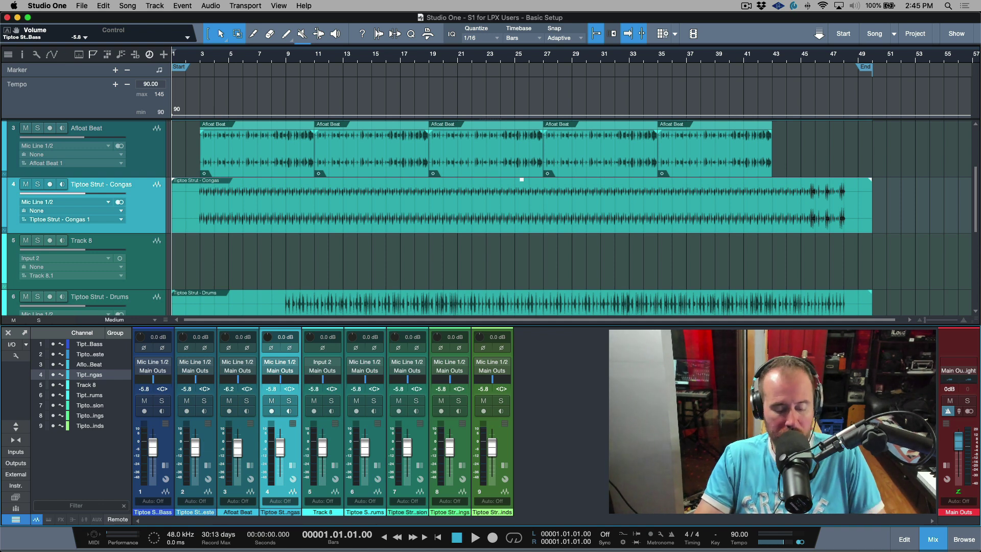
pyautogui.press('super+Tab')
pyautogui.press('super+Tab')
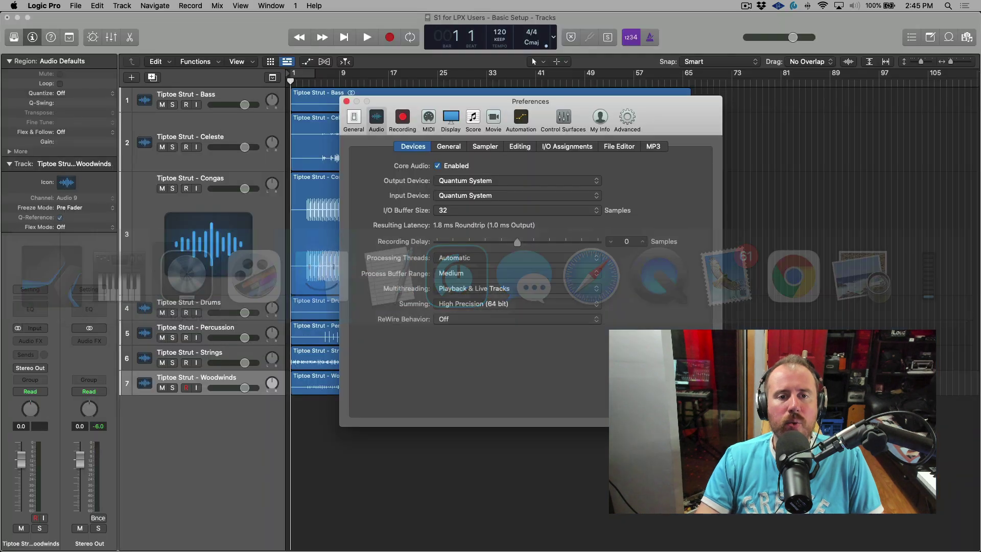
# Step: Review Logic Pro's I/O Assignments preferences, close them, and open the Mix menu
pyautogui.click(347, 101)
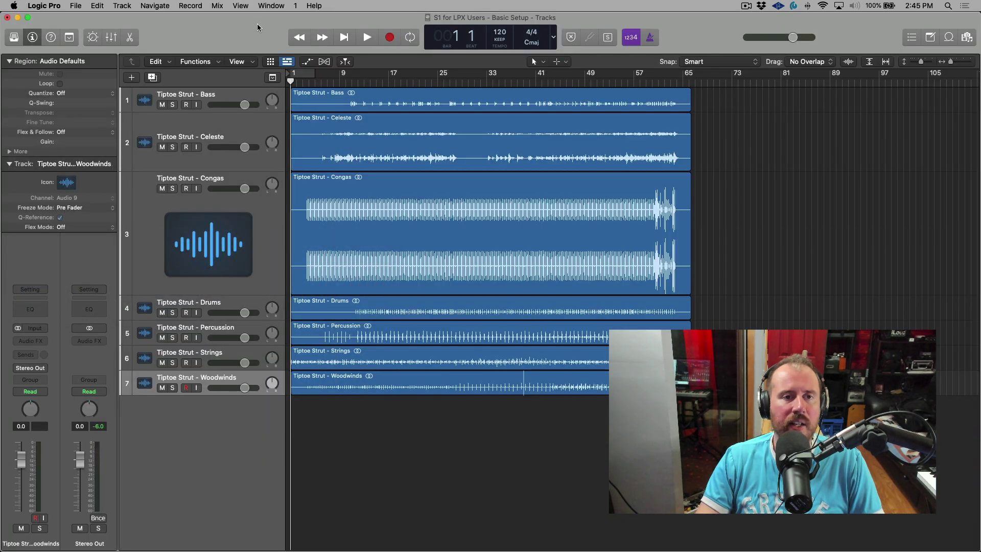
pyautogui.click(245, 6)
pyautogui.moveTo(228, 9)
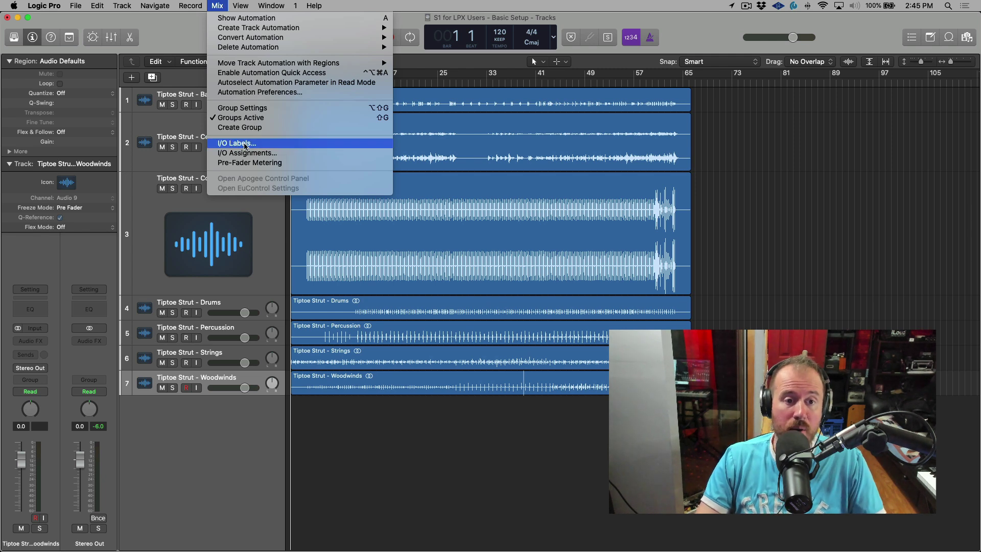
pyautogui.click(251, 152)
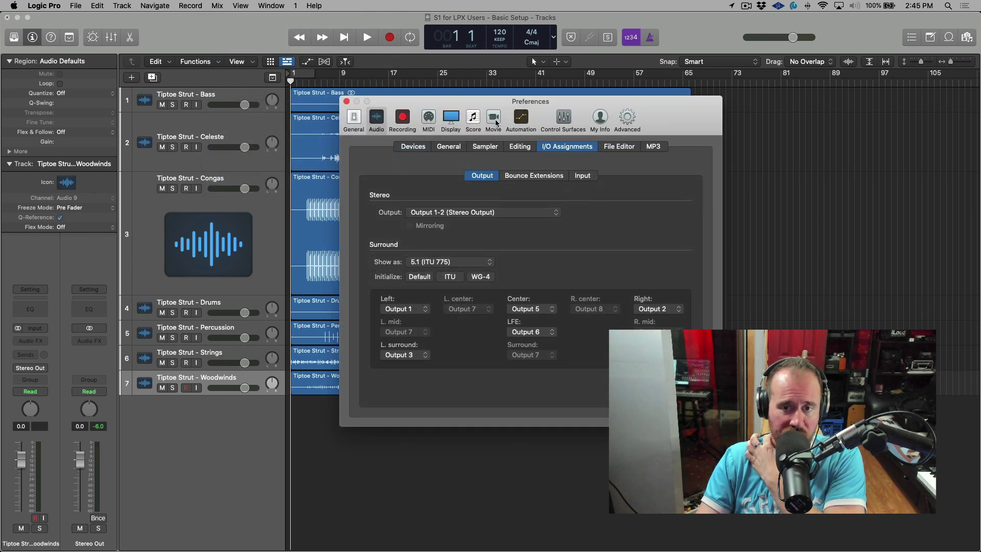
pyautogui.click(346, 101)
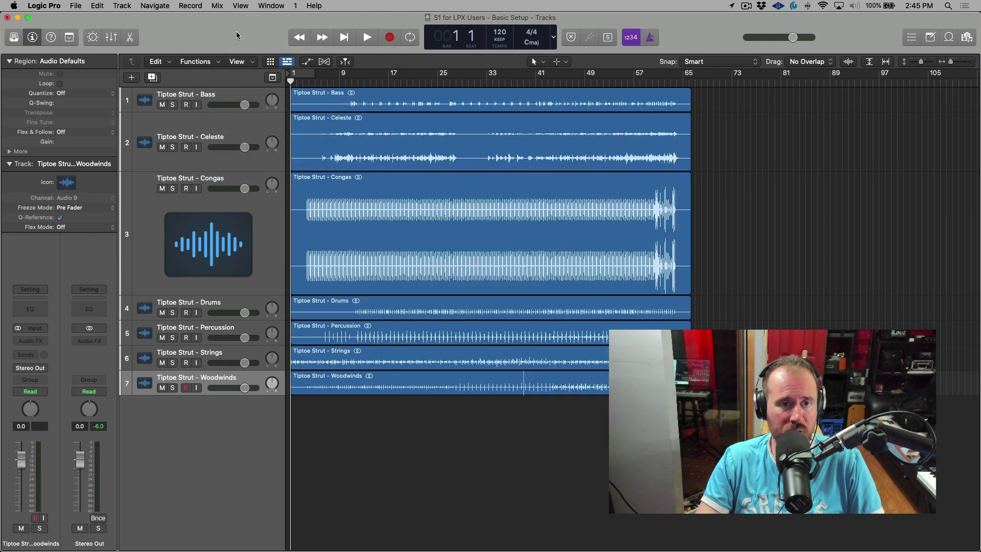
pyautogui.click(217, 6)
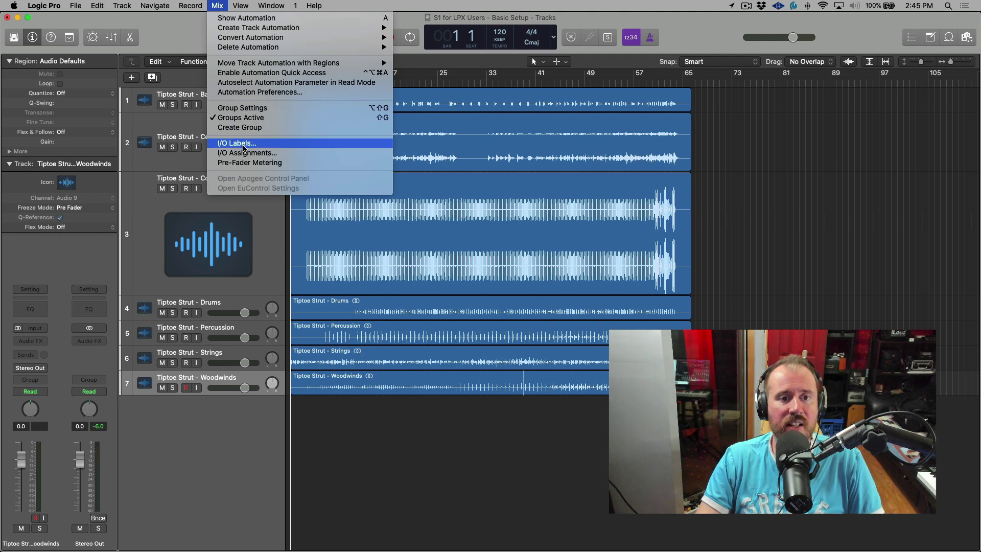
pyautogui.click(244, 143)
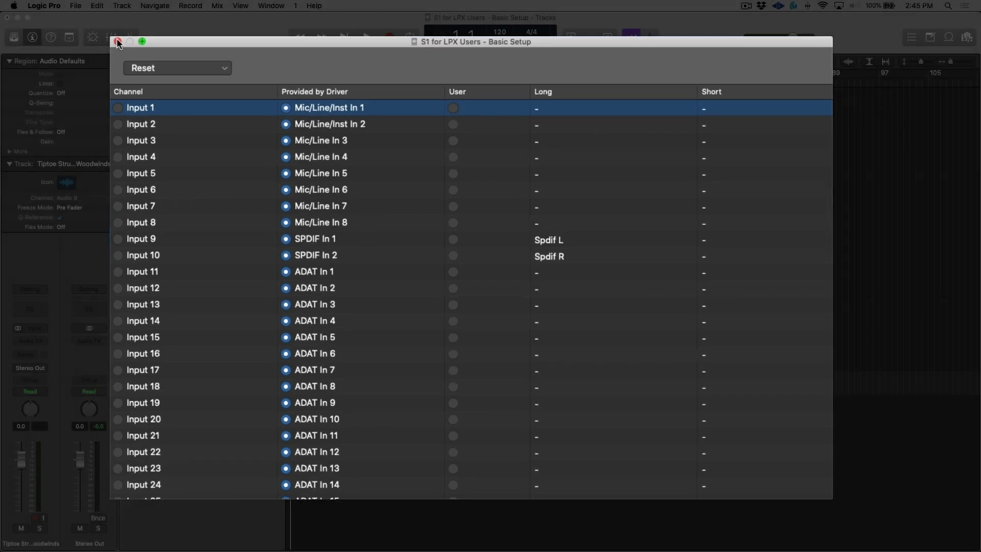
pyautogui.click(100, 31)
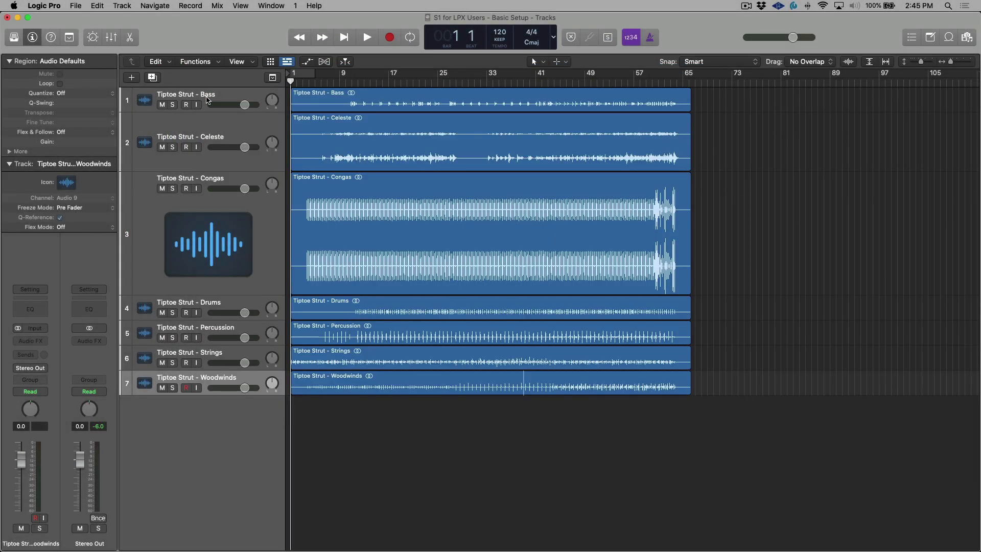
# Step: In Studio One's Audio I/O Setup, delete every output except Main Outs
pyautogui.press('super+Tab')
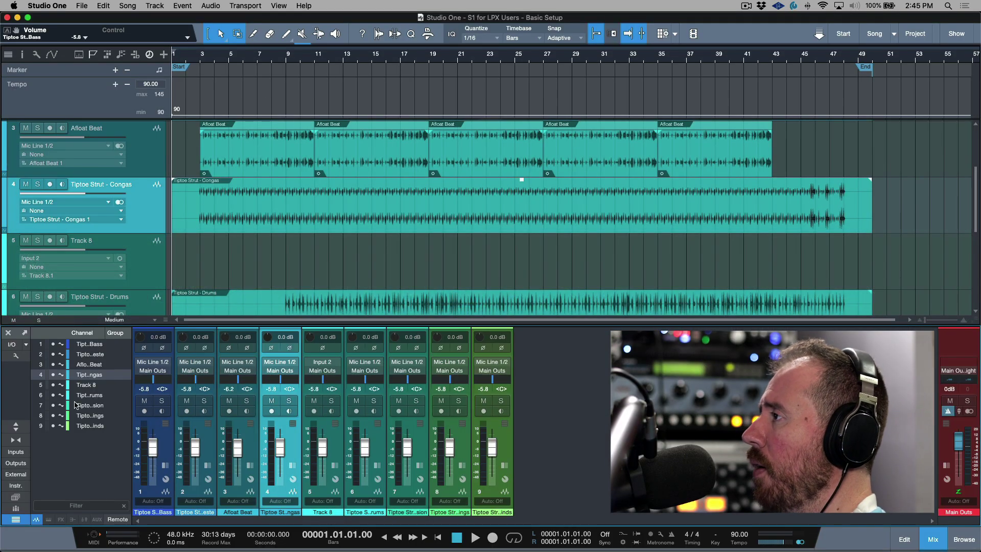
pyautogui.click(10, 345)
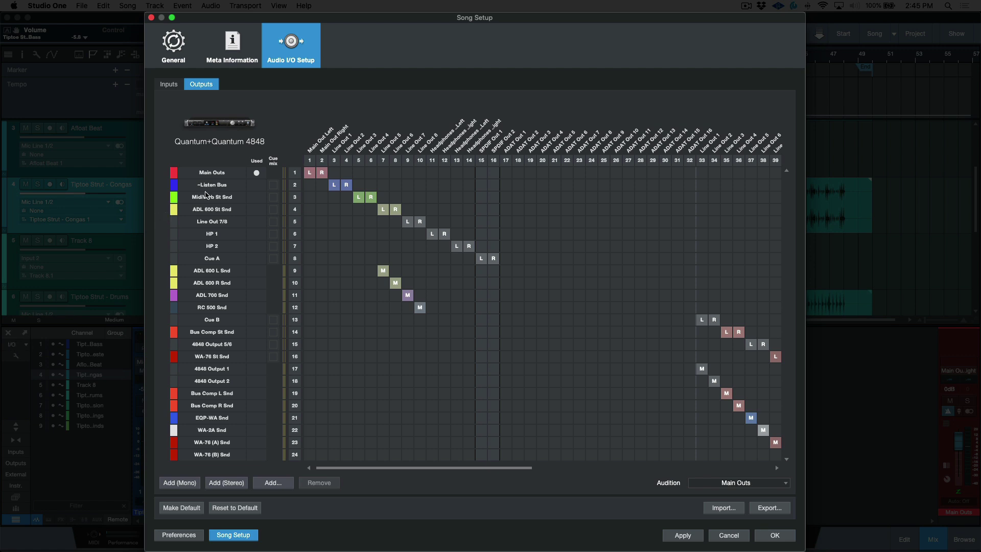
pyautogui.click(225, 187)
pyautogui.press('super+a')
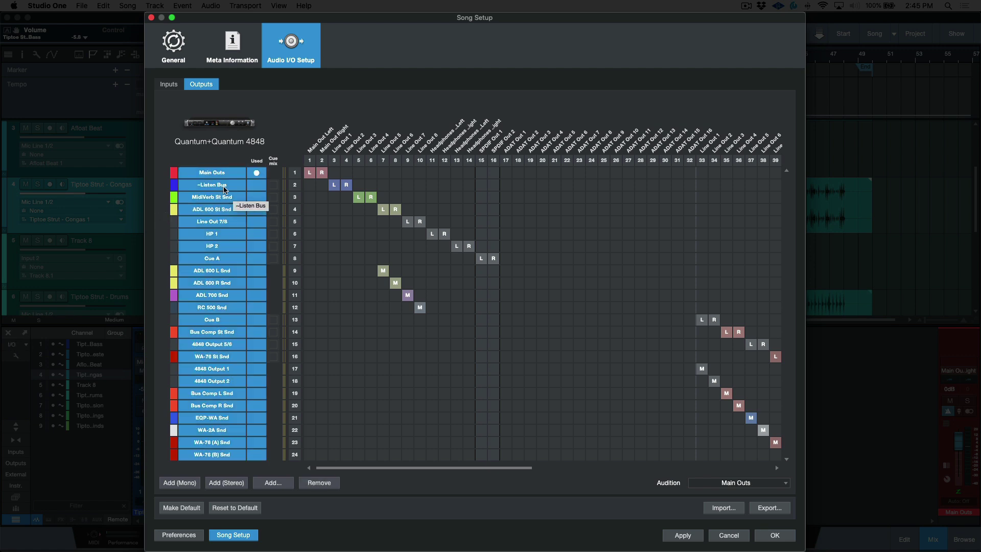
pyautogui.press('Delete')
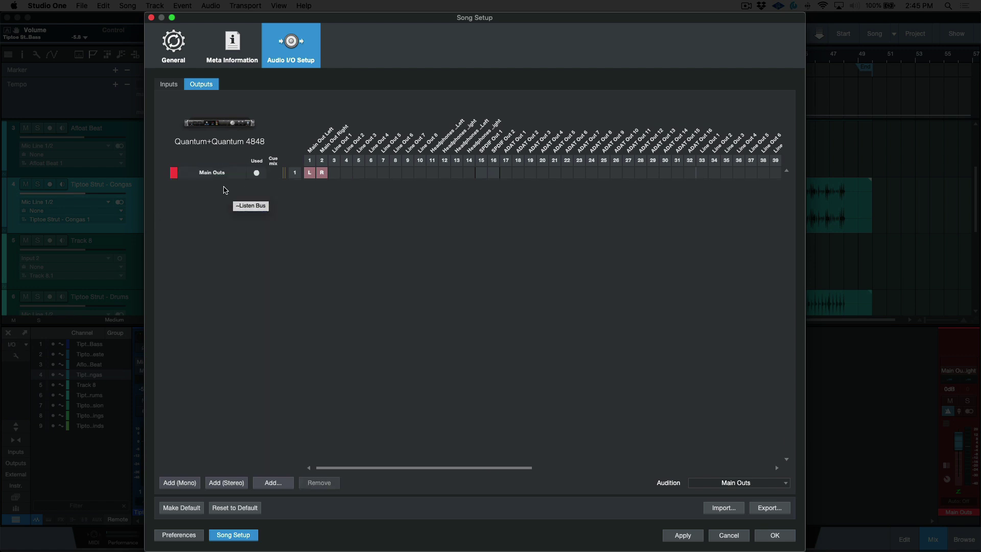
# Step: Remove all song input channels, confirming removal of channels still in use
pyautogui.click(169, 85)
pyautogui.click(227, 198)
pyautogui.press('super+a')
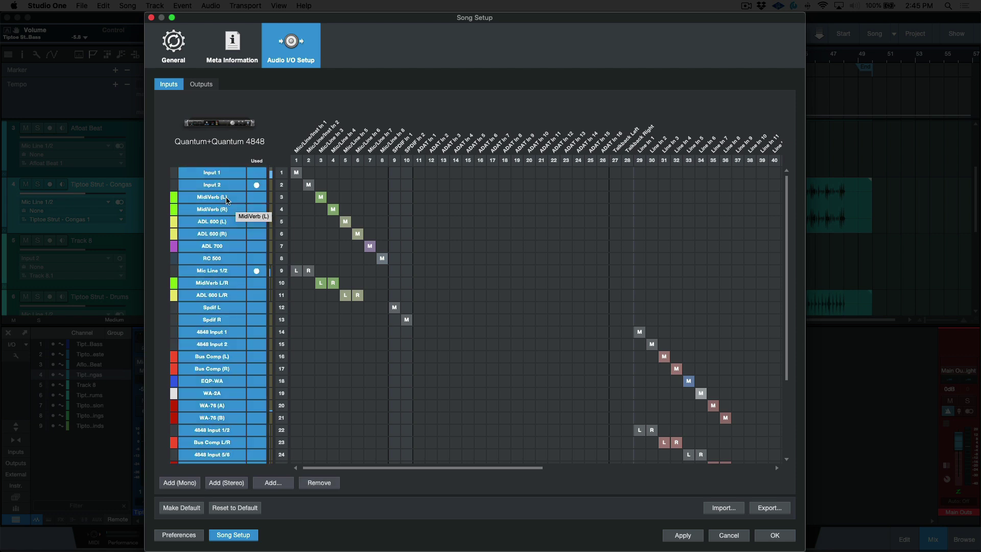
pyautogui.press('Delete')
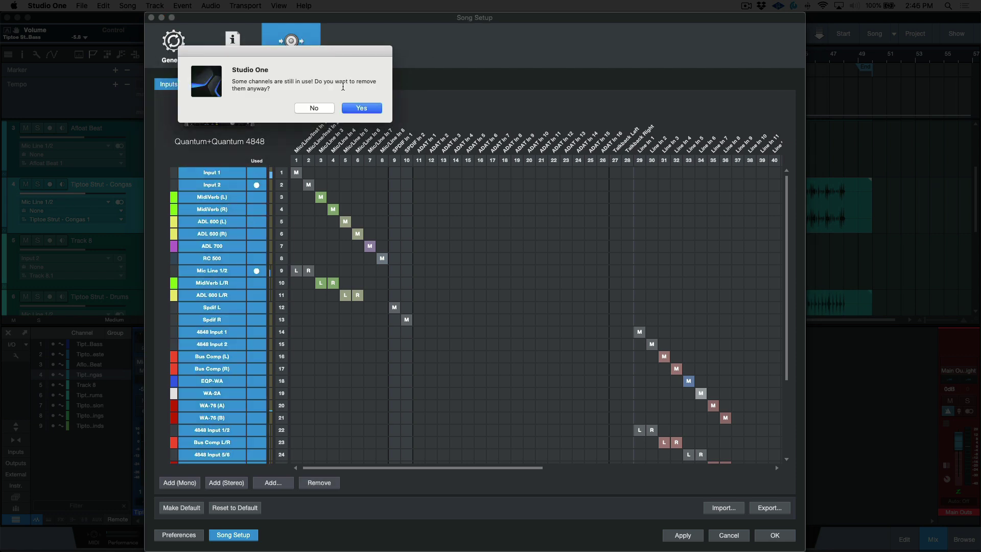
pyautogui.click(362, 108)
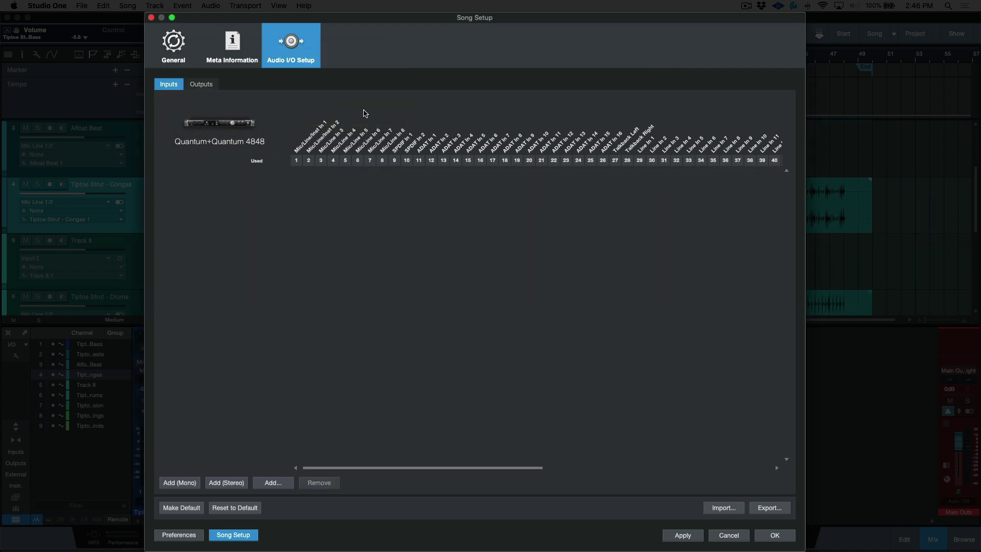
# Step: Confirm the input list is empty, apply the removals, close Song Setup, and open Preferences
pyautogui.click(209, 86)
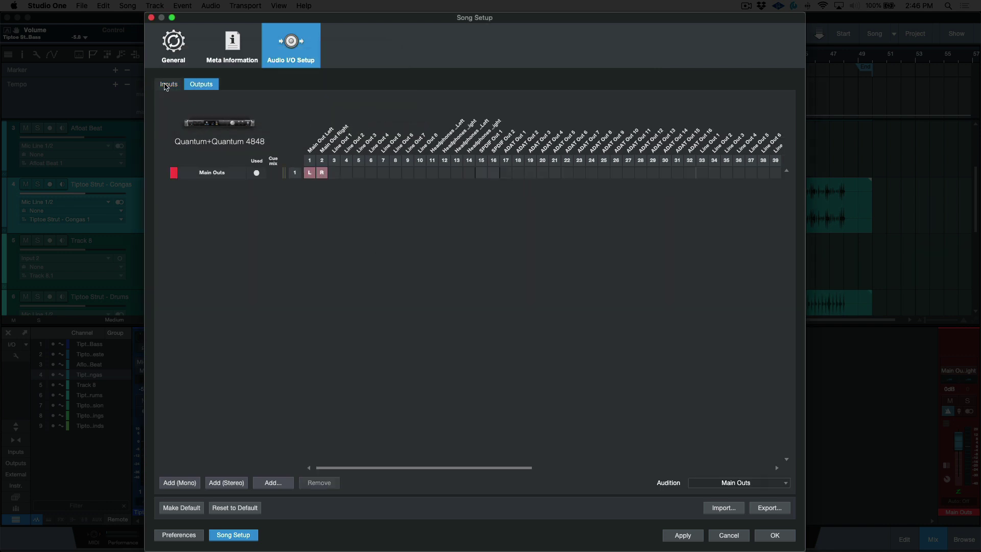
pyautogui.click(166, 85)
pyautogui.click(207, 88)
pyautogui.click(689, 536)
pyautogui.click(776, 535)
pyautogui.press('super+comma')
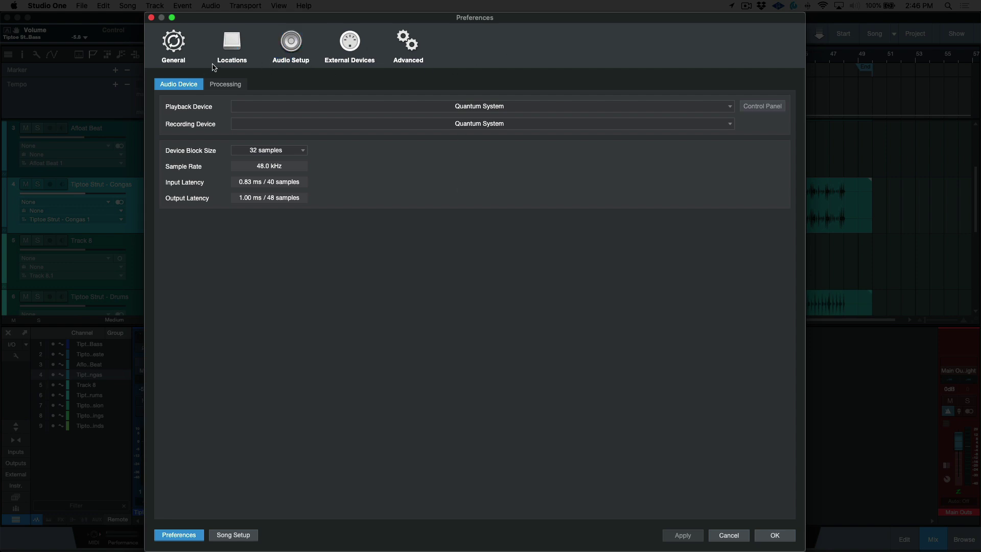
# Step: Reselect Quantum System as the Audio Setup playback device and apply it
pyautogui.click(302, 51)
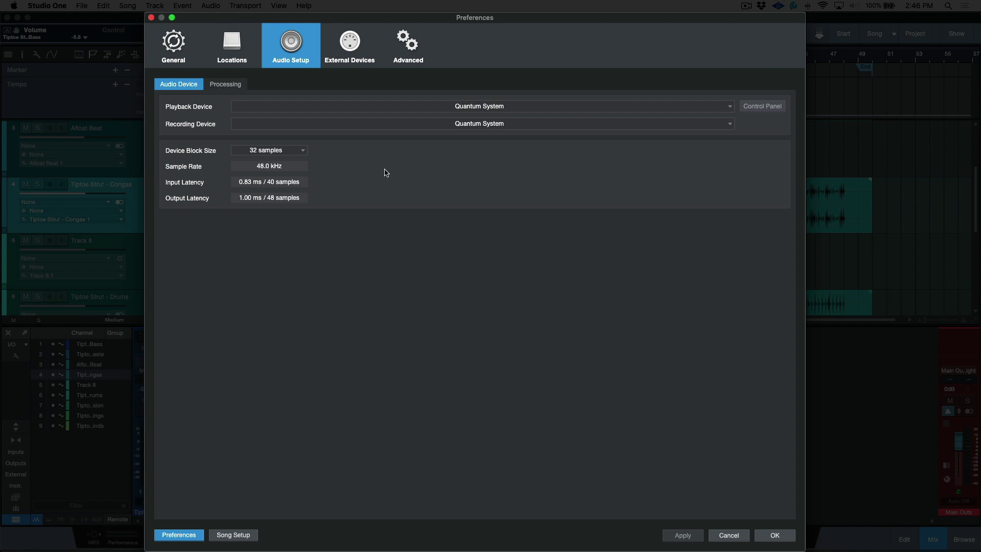
pyautogui.click(451, 106)
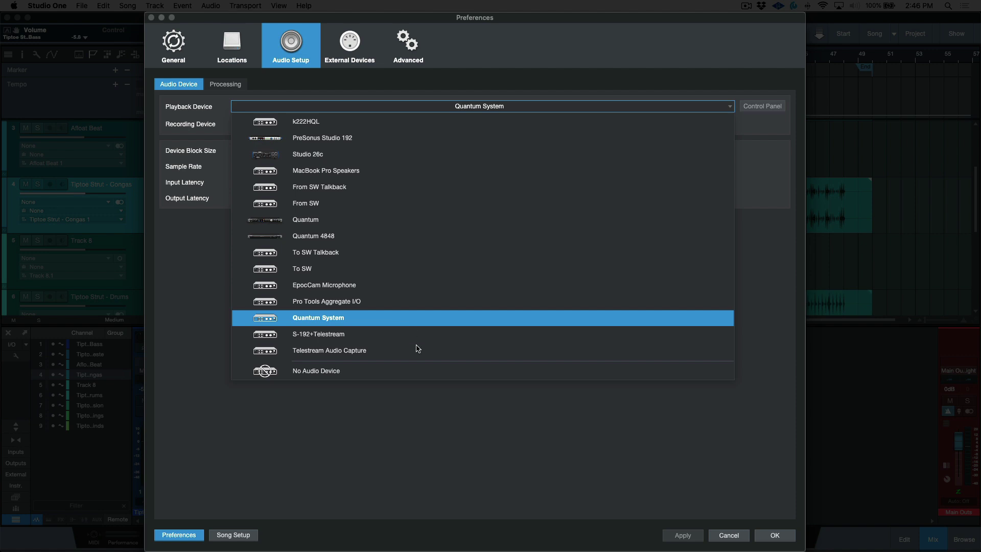
pyautogui.click(456, 450)
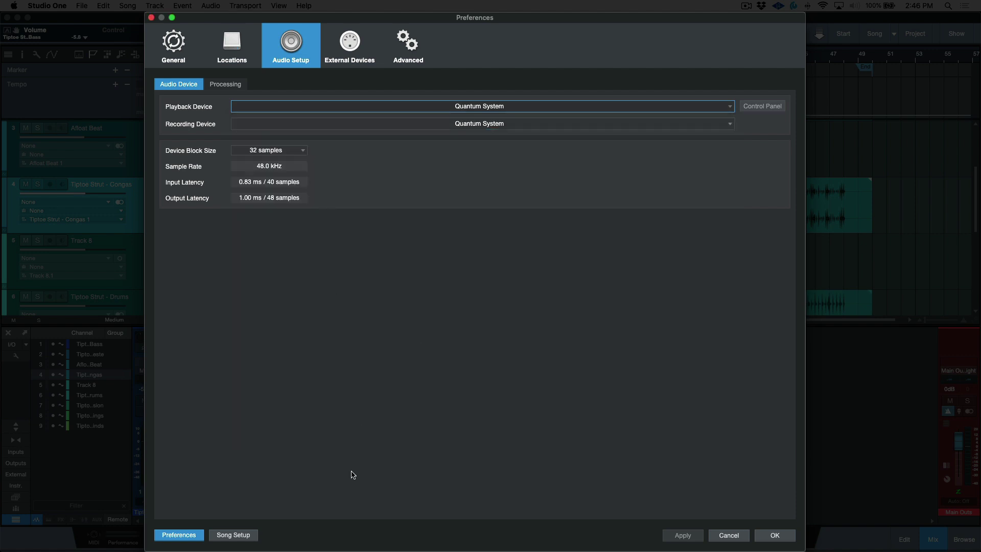
pyautogui.click(492, 53)
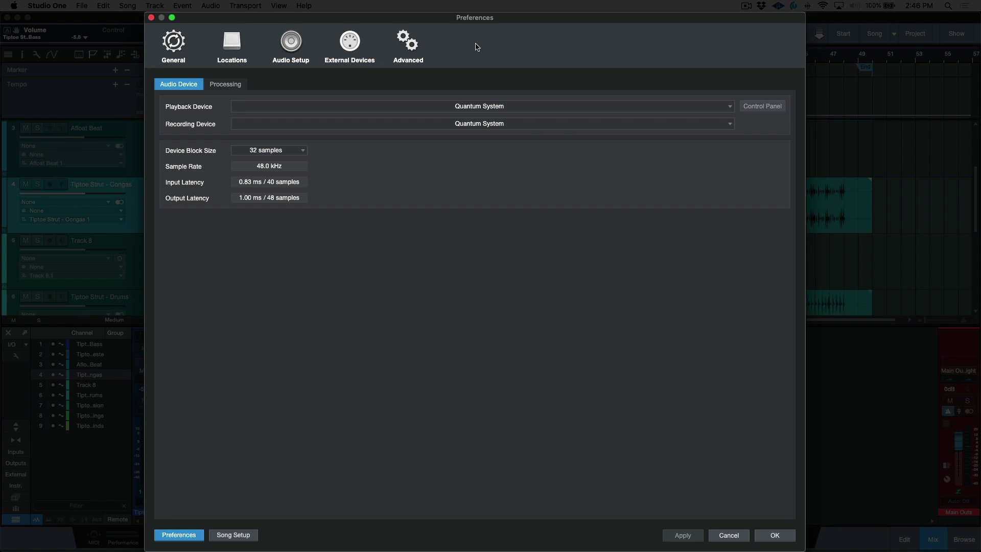
pyautogui.click(469, 107)
pyautogui.click(365, 316)
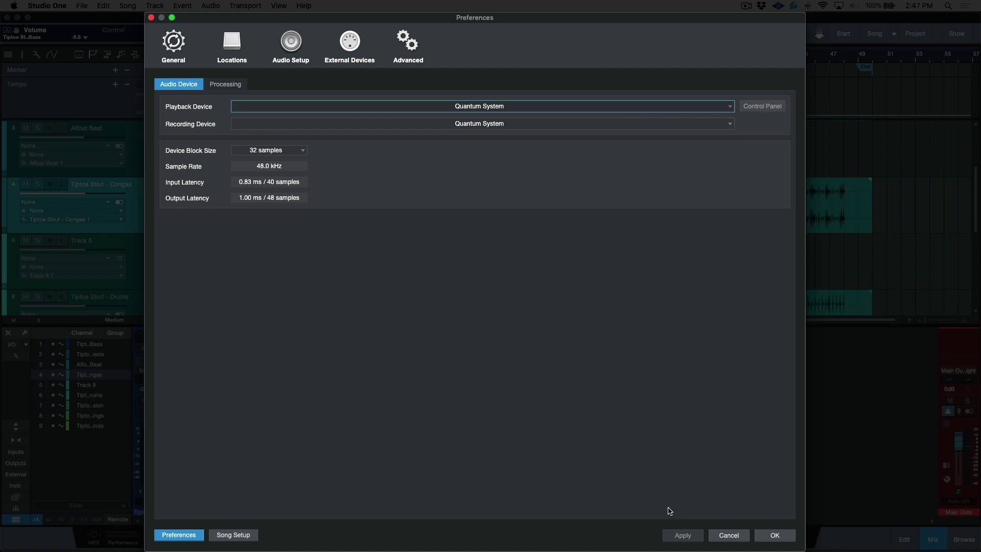
pyautogui.click(689, 539)
pyautogui.click(248, 536)
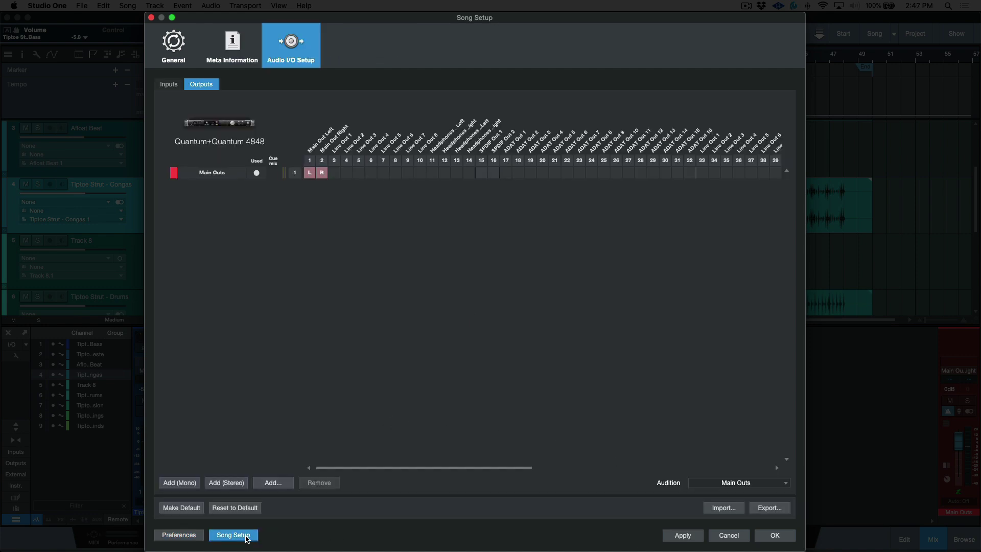
# Step: Add nine mono song inputs, Input 1 through Input 9
pyautogui.click(170, 84)
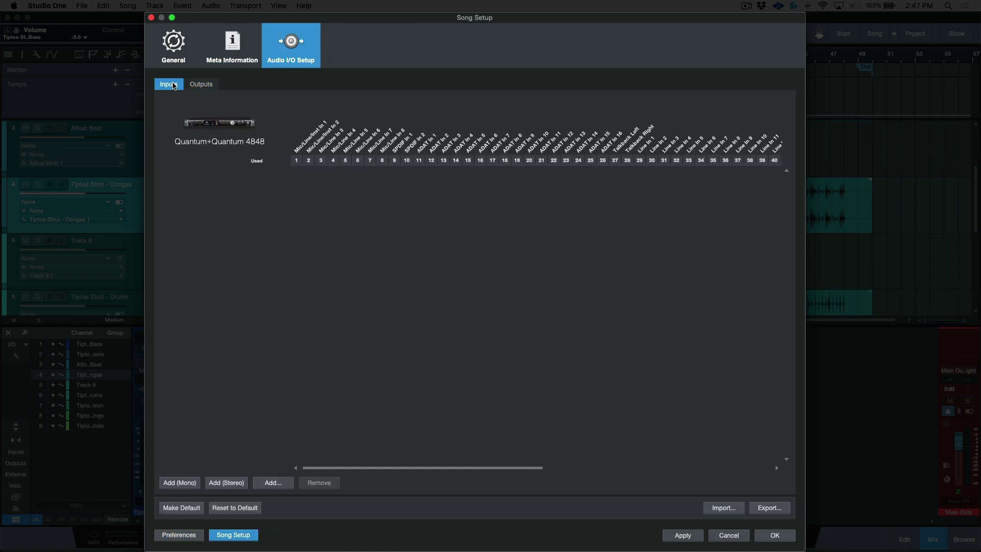
pyautogui.click(203, 88)
pyautogui.click(169, 85)
pyautogui.click(188, 484)
pyautogui.click(188, 483)
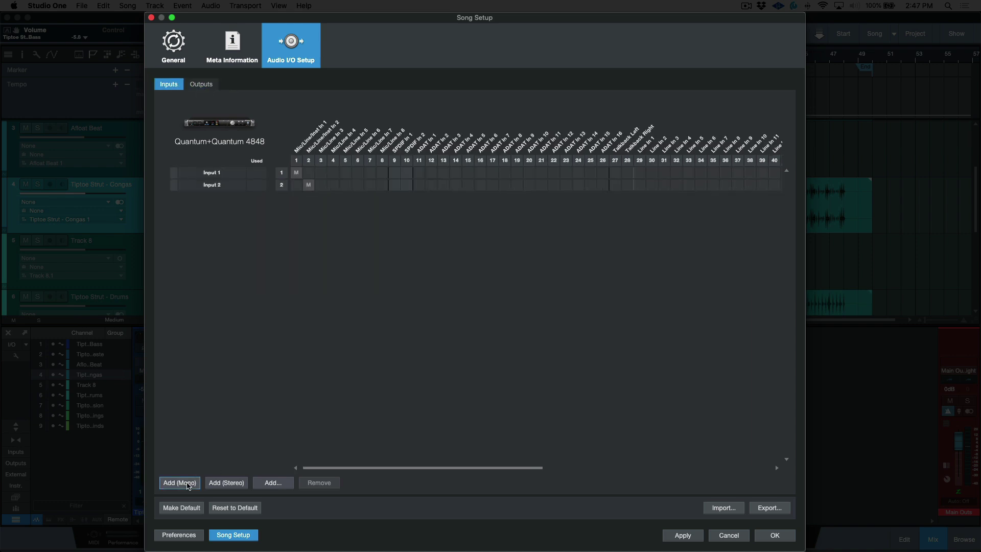
pyautogui.click(188, 484)
pyautogui.click(188, 484)
pyautogui.click(188, 485)
pyautogui.click(188, 485)
pyautogui.click(188, 485)
pyautogui.click(188, 486)
pyautogui.click(189, 486)
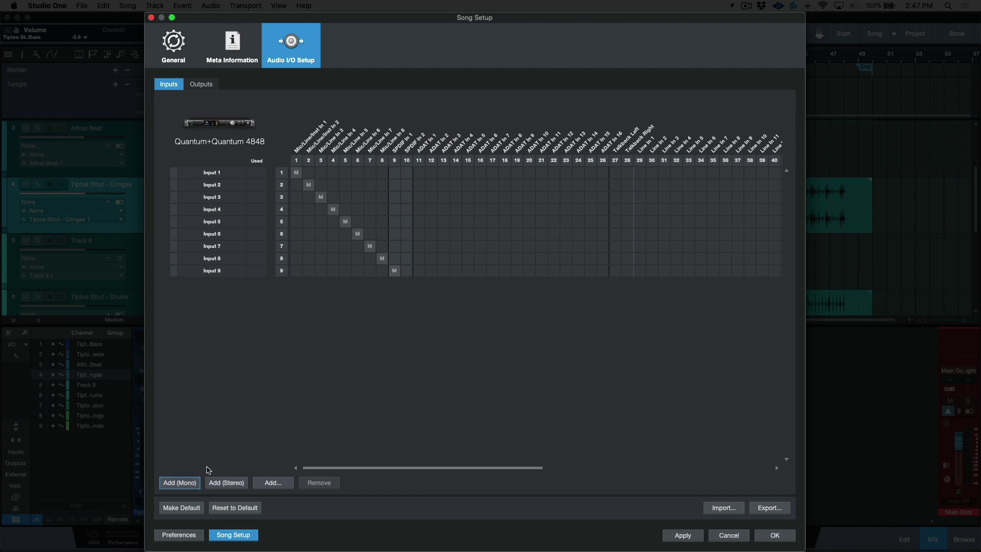
# Step: Add stereo Inputs 10–15, routing Inputs 10–13 to channels 1–2, 3–4, 5–6 and 7–8
pyautogui.click(231, 485)
pyautogui.click(231, 485)
pyautogui.click(231, 485)
pyautogui.click(231, 486)
pyautogui.click(231, 485)
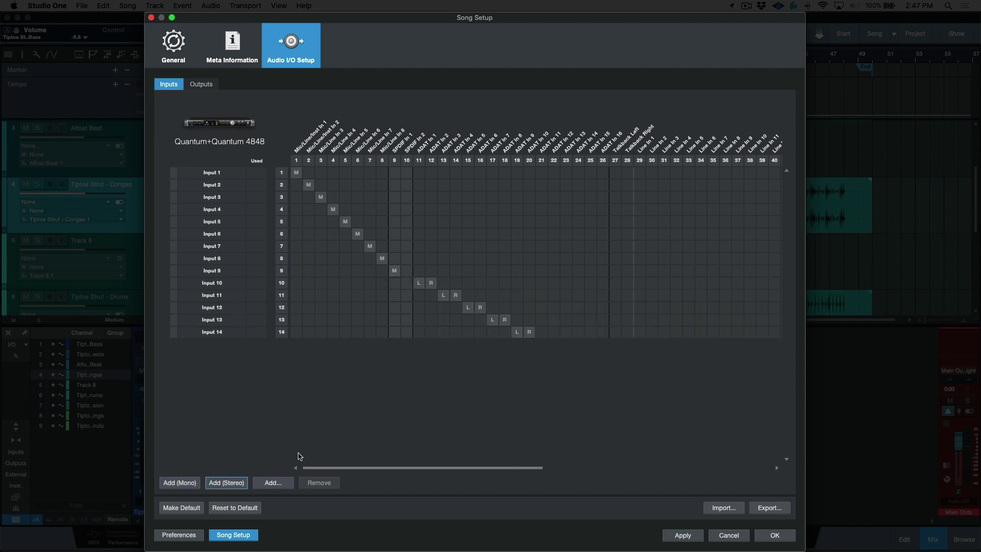
pyautogui.click(300, 284)
pyautogui.click(321, 295)
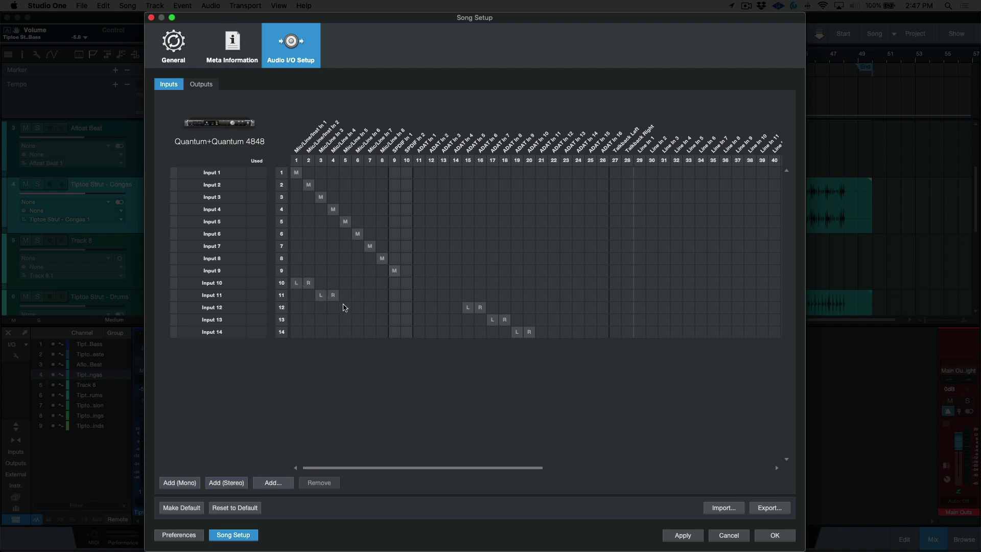
pyautogui.click(345, 307)
pyautogui.click(371, 319)
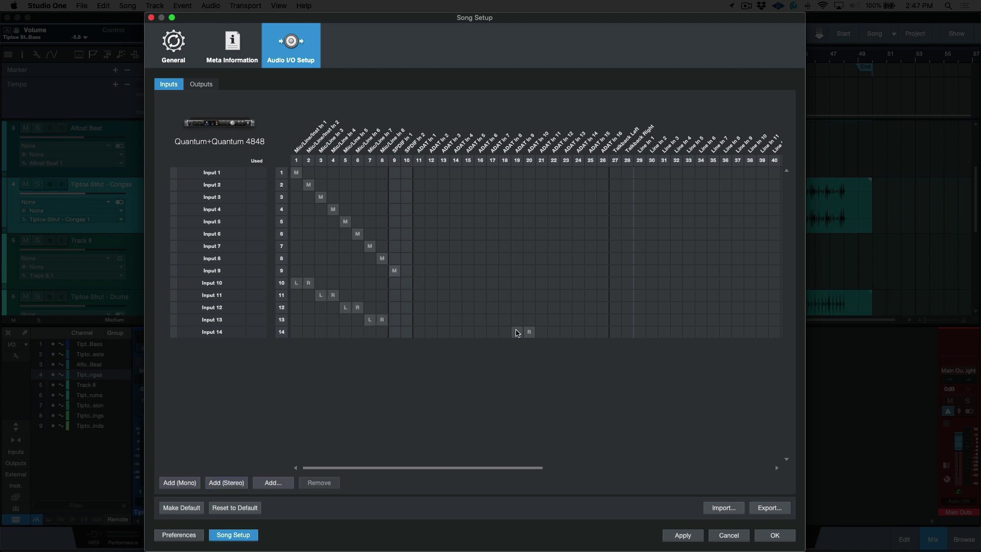
pyautogui.click(232, 485)
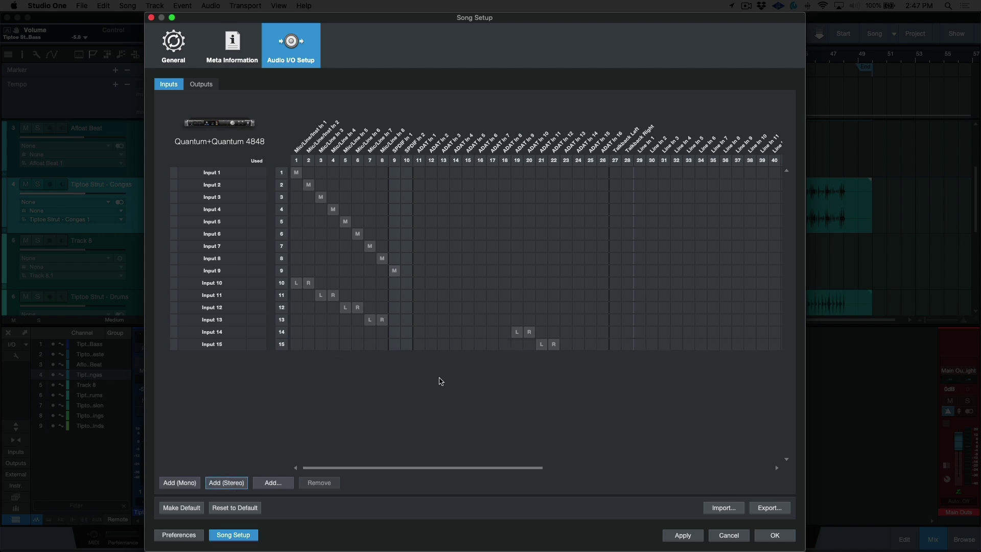
# Step: Rename Input 1 to 'Mic 1'
pyautogui.click(209, 86)
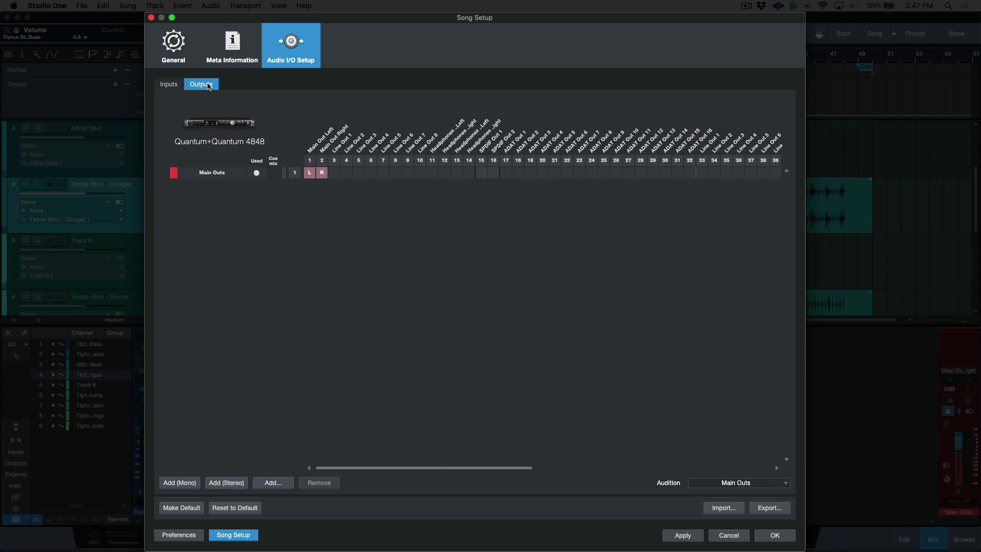
pyautogui.click(176, 85)
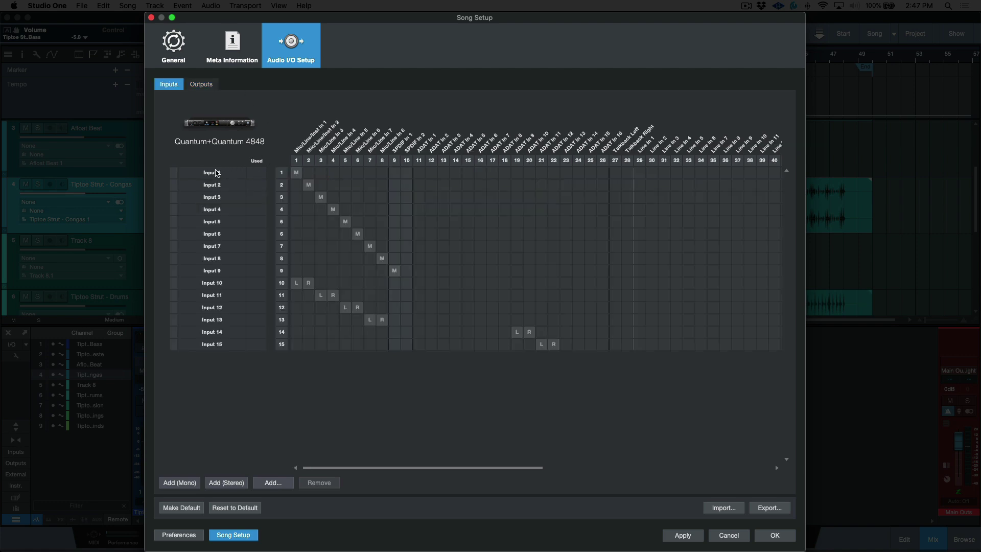
pyautogui.doubleClick(216, 173)
pyautogui.write('Mic')
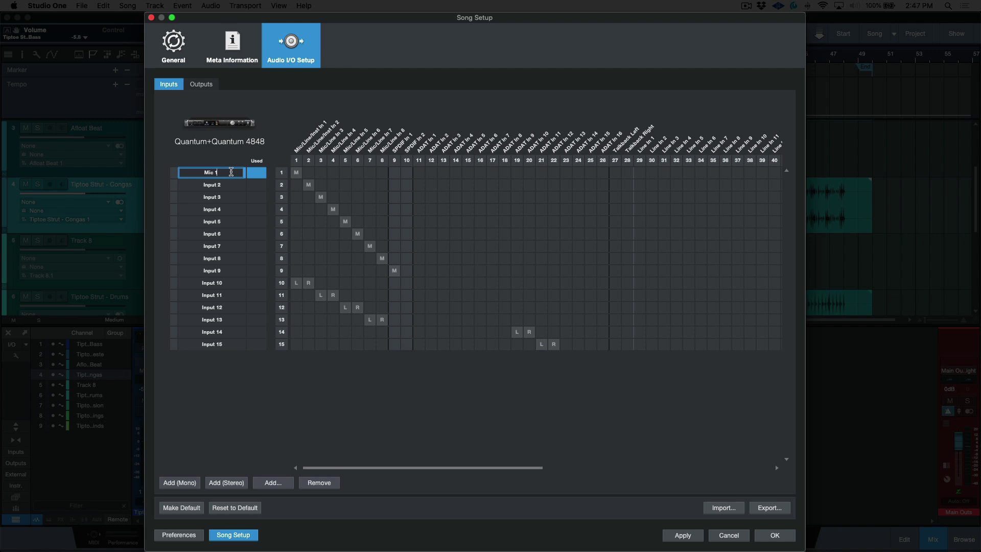
pyautogui.moveTo(231, 172); pyautogui.dragTo(187, 170)
pyautogui.click(371, 65)
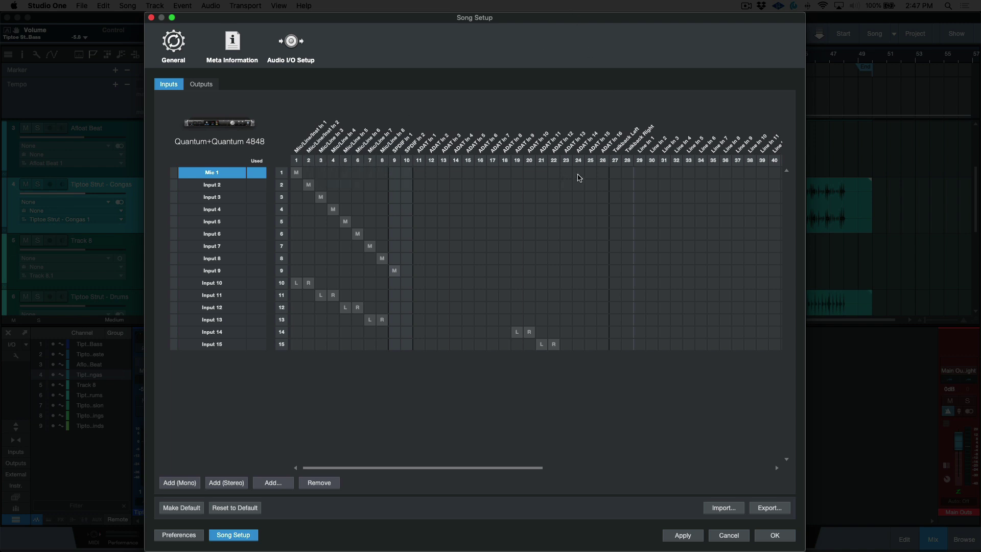
# Step: Route Input 15 to Line In 1 and 2 and apply the input changes
pyautogui.hscroll(3, 575, 179)
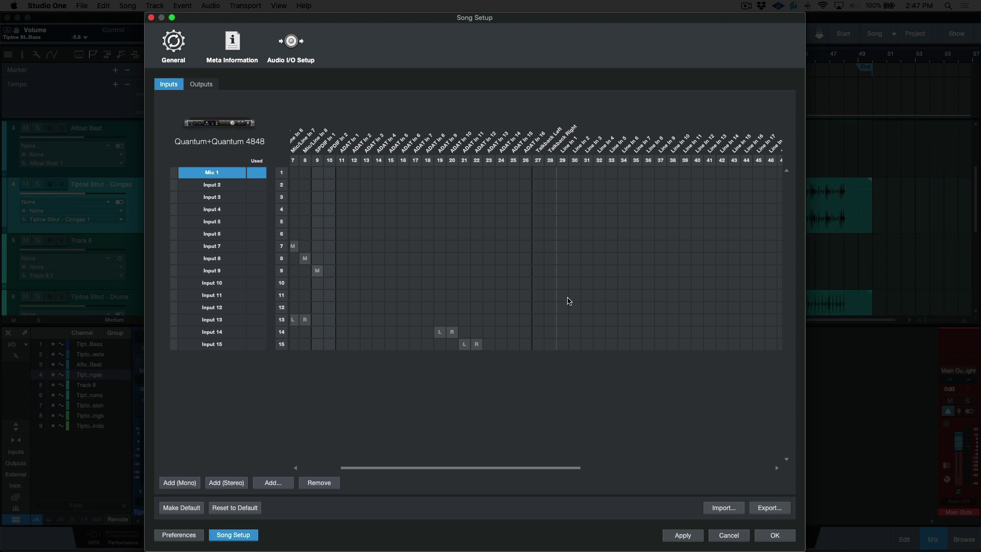
pyautogui.click(565, 345)
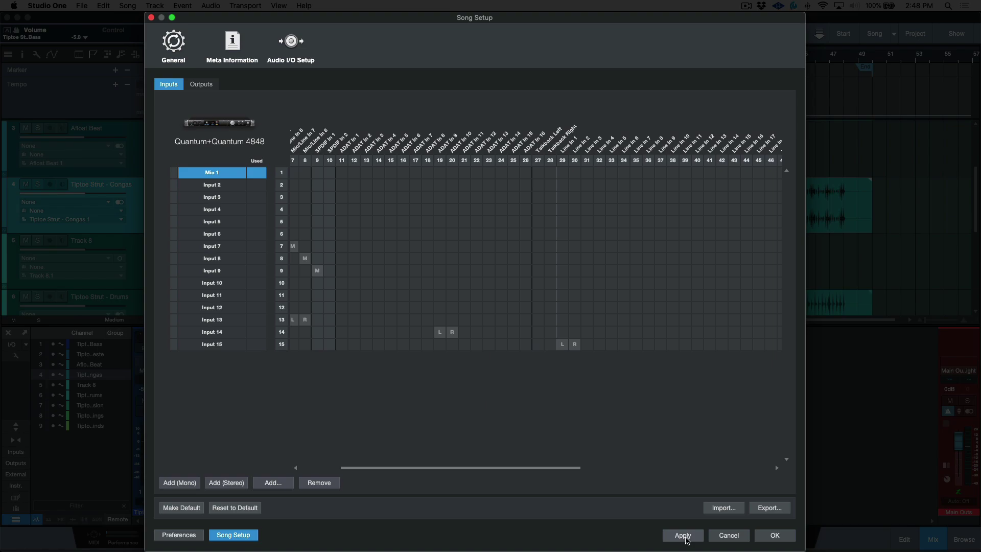
pyautogui.click(683, 535)
# Step: Close Song Setup, view a mixer channel's input choices unchanged, then reopen Audio I/O Setup
pyautogui.click(774, 535)
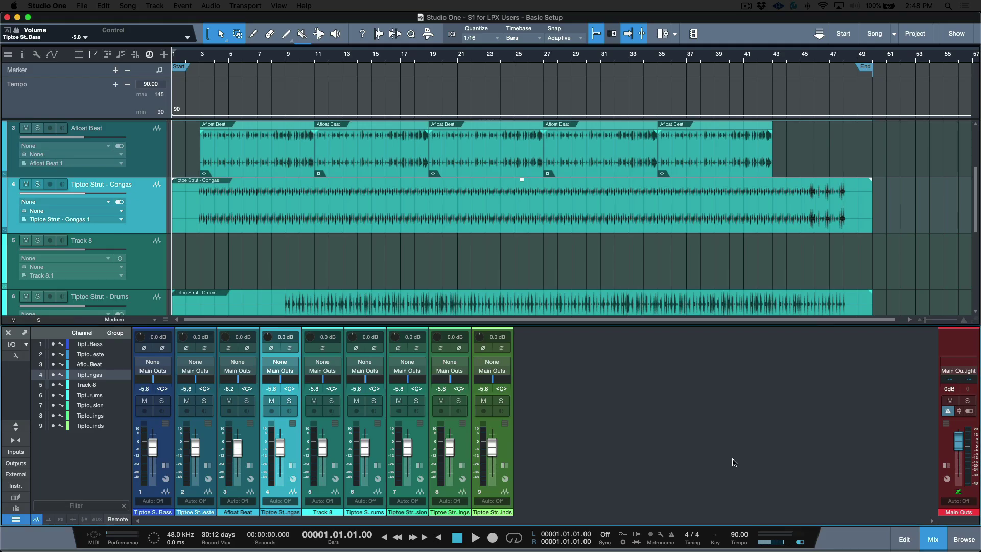
pyautogui.click(446, 363)
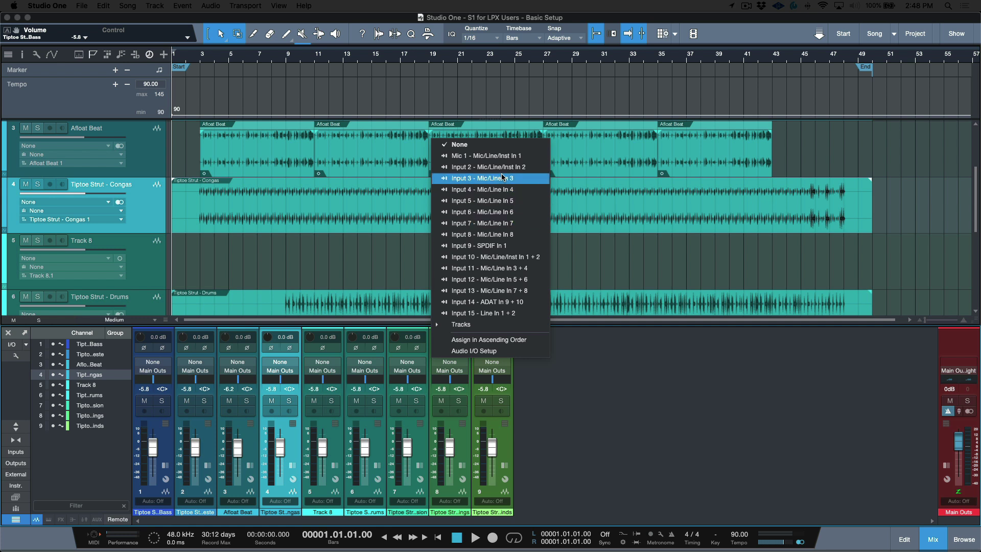
pyautogui.click(608, 437)
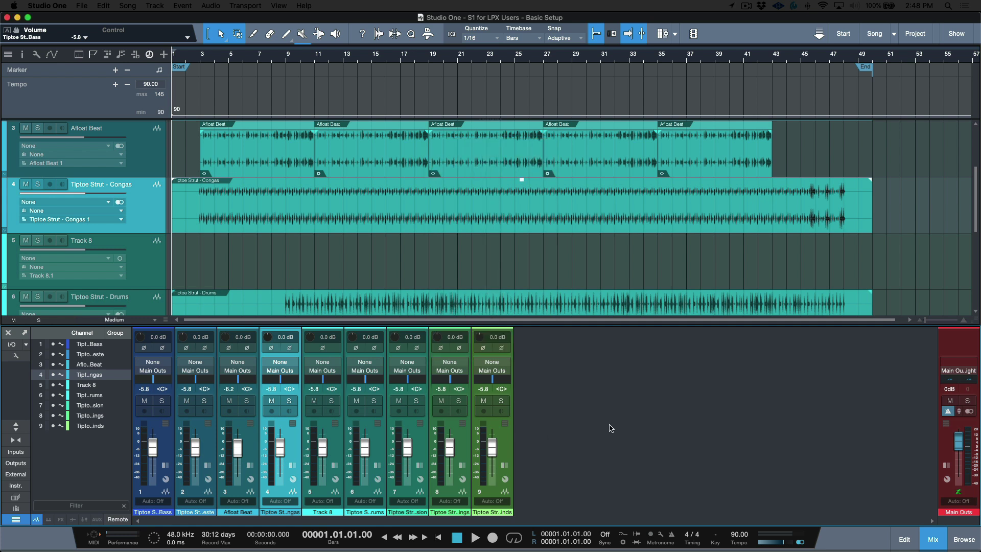
pyautogui.click(15, 354)
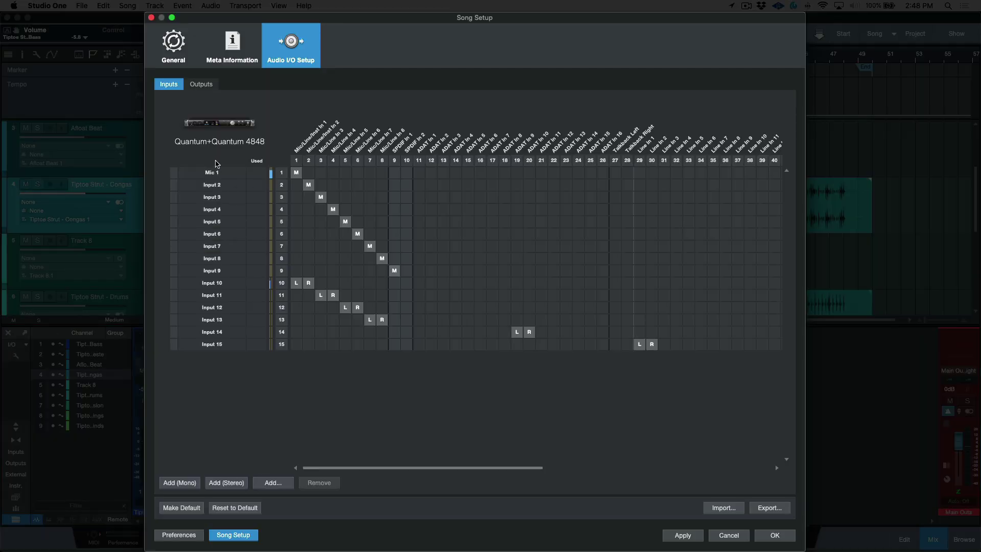
# Step: On the Outputs page, add seven stereo outputs, Sub 1 through Sub 7
pyautogui.click(204, 87)
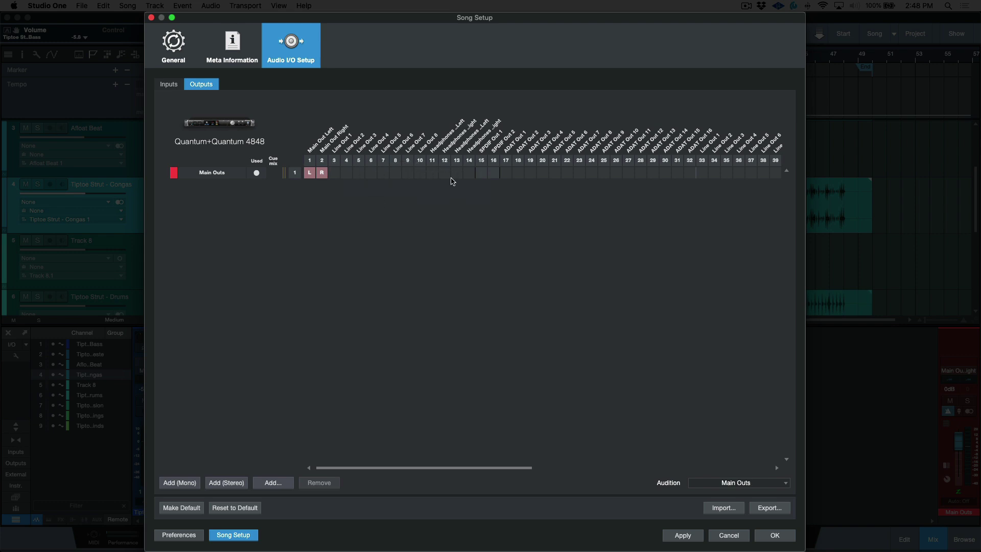
pyautogui.click(236, 483)
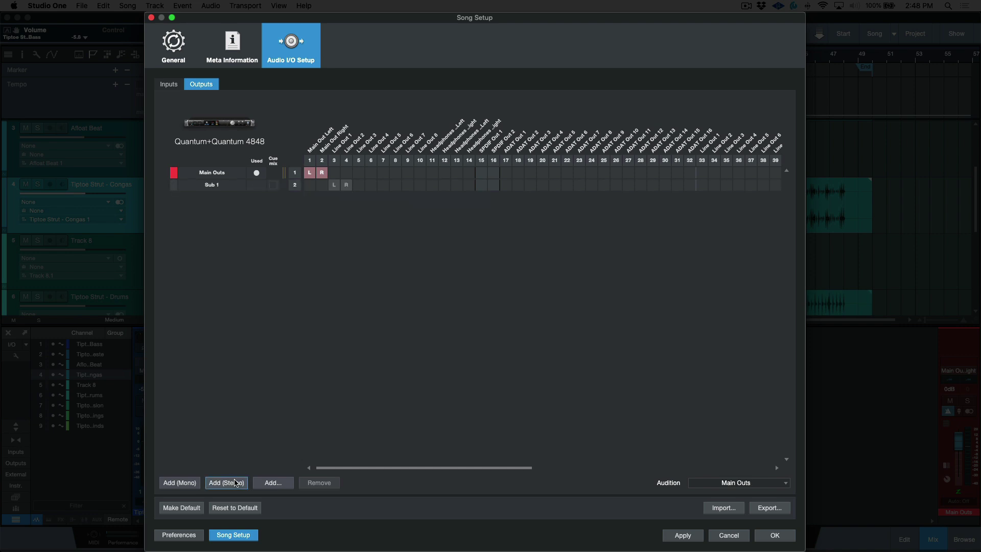
pyautogui.click(236, 482)
pyautogui.click(236, 483)
pyautogui.click(236, 482)
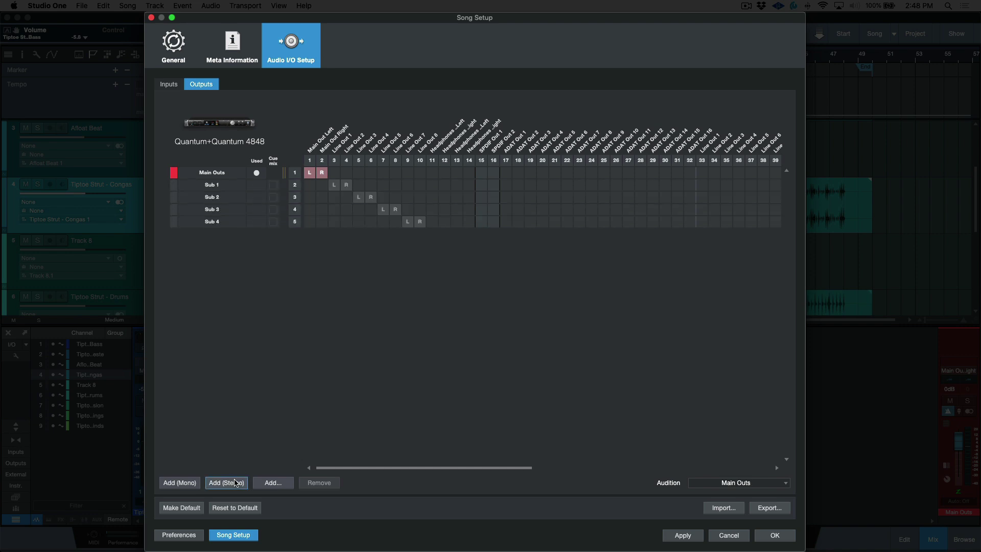
pyautogui.click(236, 483)
pyautogui.click(236, 482)
pyautogui.click(236, 483)
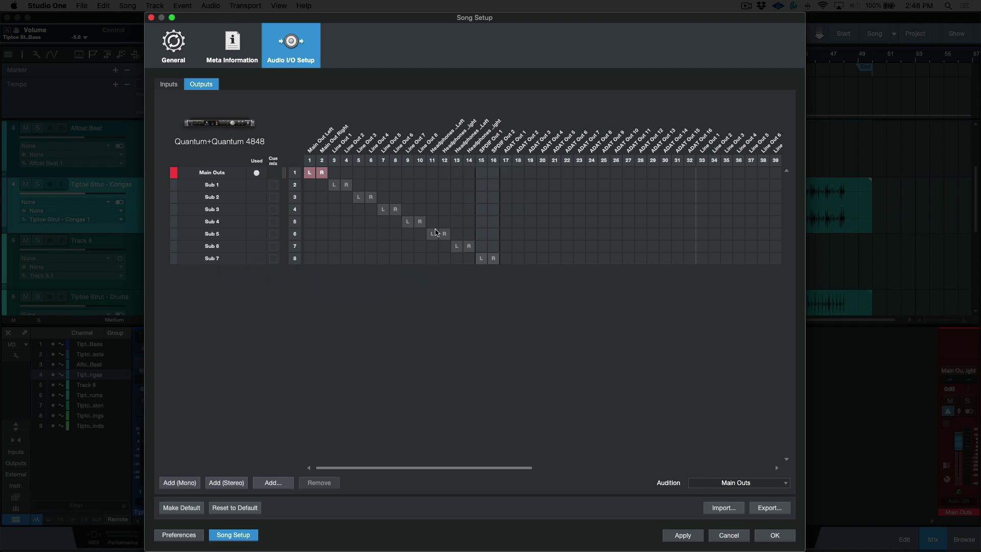
# Step: Rename the Sub 5 and Sub 6 outputs to HP 1 and HP 2
pyautogui.doubleClick(210, 236)
pyautogui.write('HP 1')
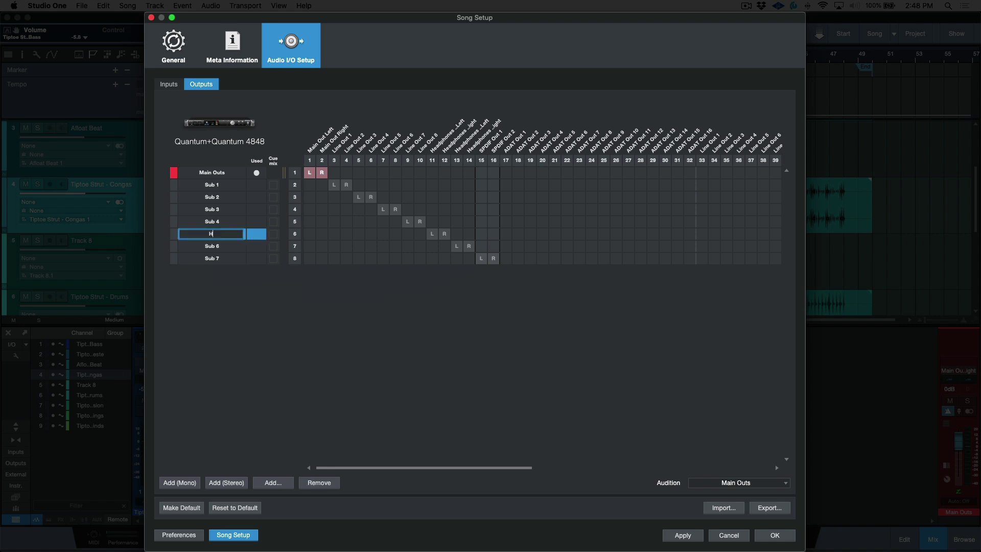
pyautogui.click(210, 246)
pyautogui.doubleClick(210, 246)
pyautogui.write('HP 2')
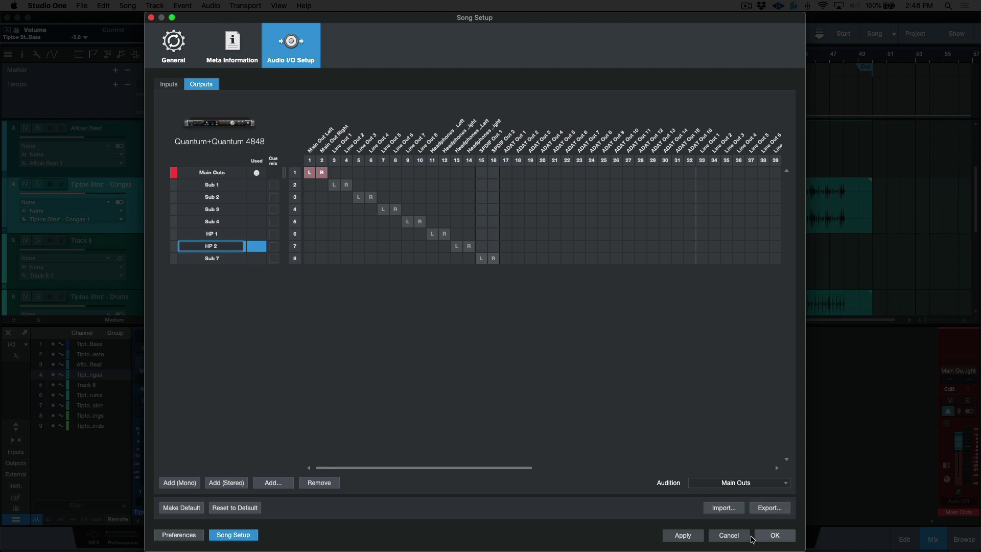
# Step: Colour the HP 2 output purple and the Sub 7 output pink
pyautogui.click(689, 539)
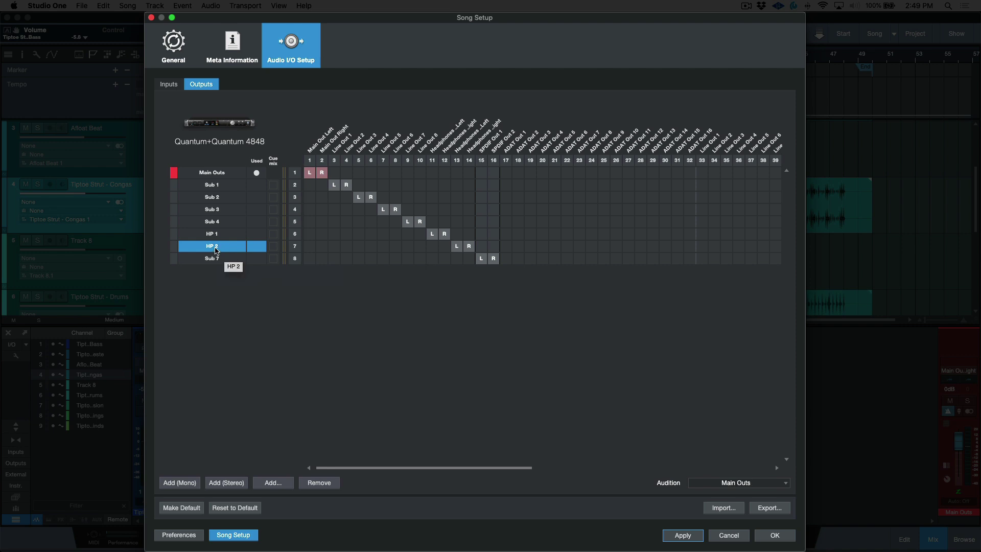
pyautogui.click(173, 247)
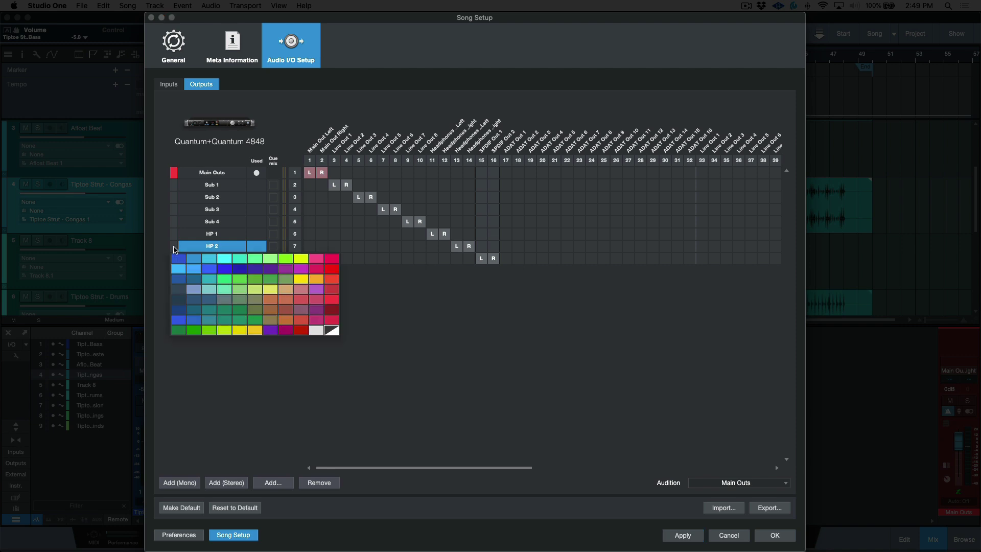
pyautogui.click(299, 269)
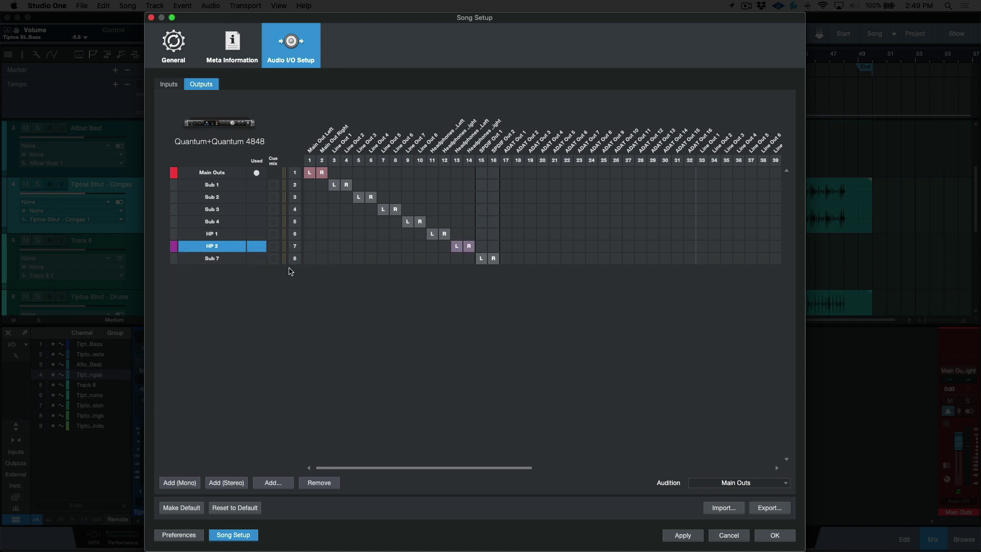
pyautogui.click(174, 259)
pyautogui.click(316, 270)
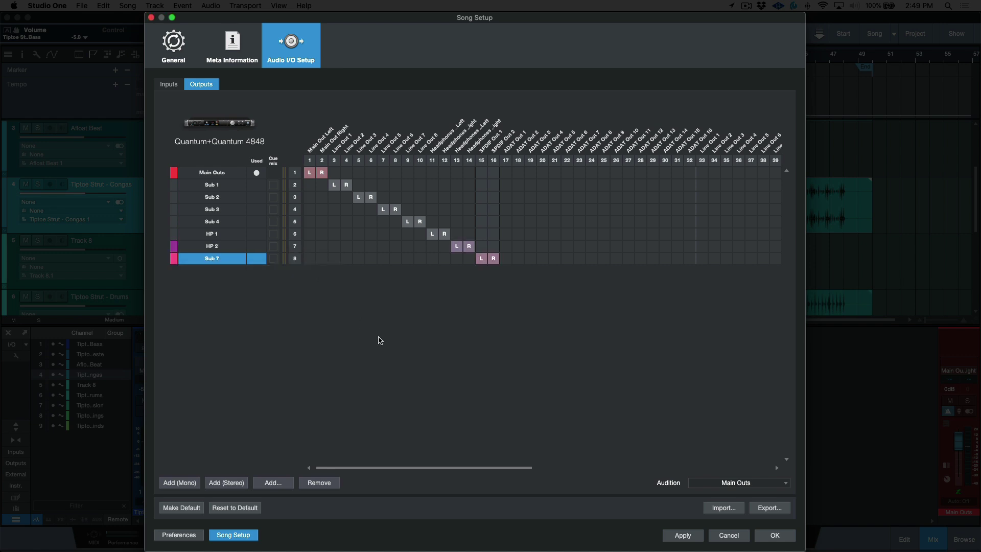
# Step: Apply and close Song Setup, then check a channel's output list for the new outputs
pyautogui.click(683, 535)
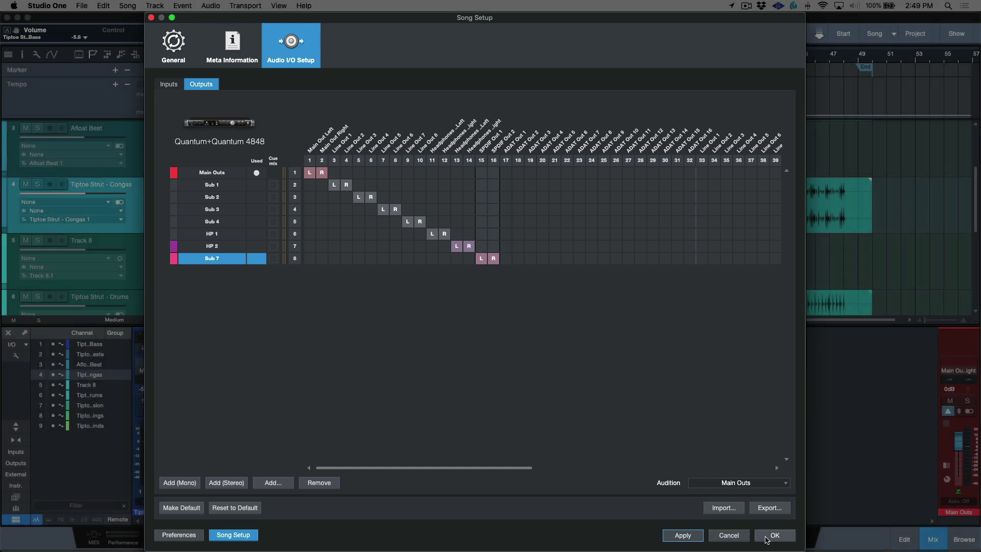
pyautogui.click(774, 535)
pyautogui.click(453, 371)
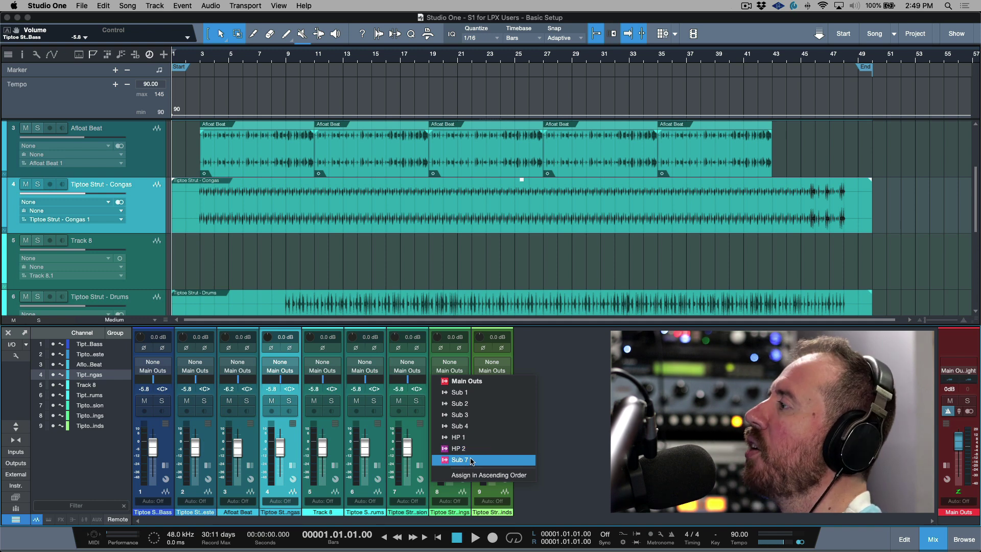
# Step: Dismiss the channel output list and return to Song Setup's Audio I/O outputs page
pyautogui.click(578, 420)
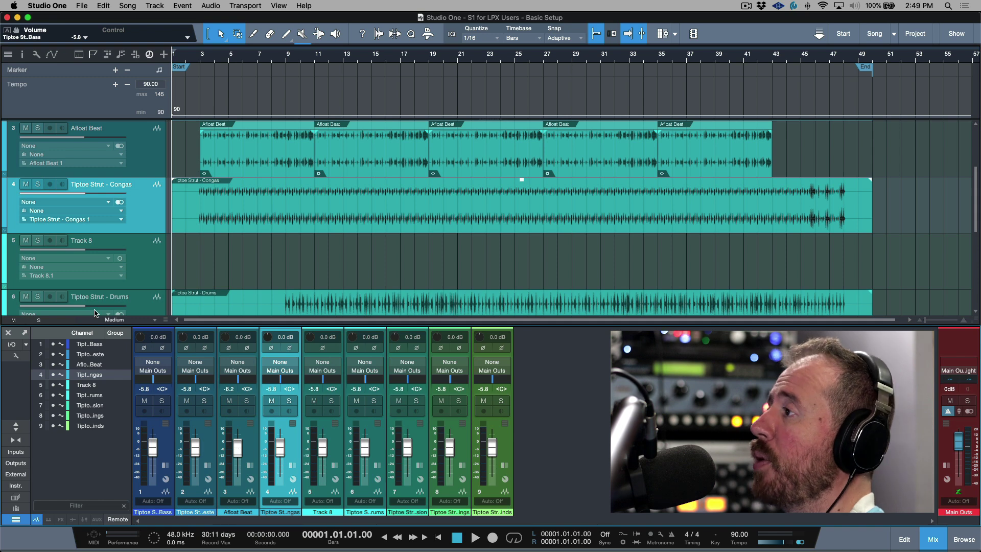
pyautogui.click(13, 344)
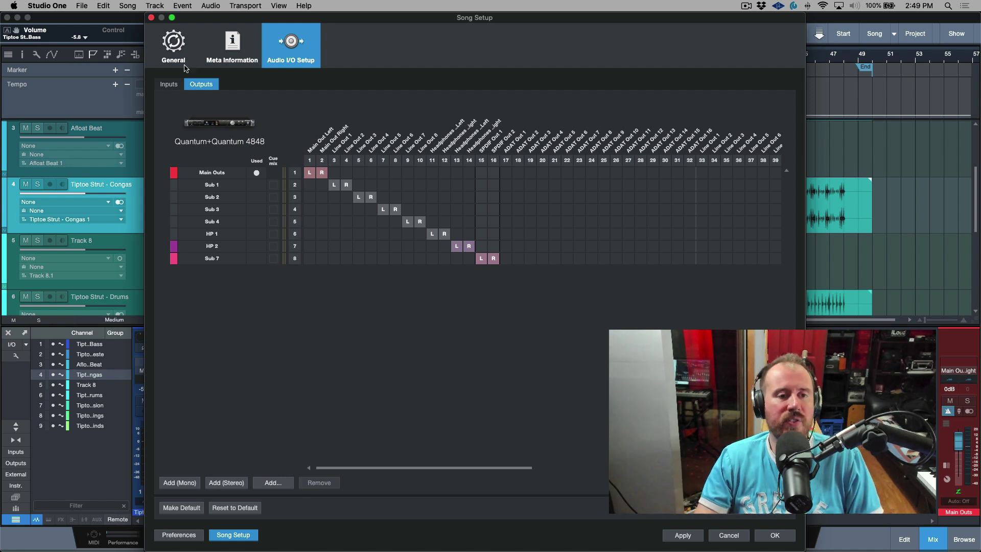
# Step: On the Inputs page, clear Input 9's routing and delete Input 9
pyautogui.click(171, 85)
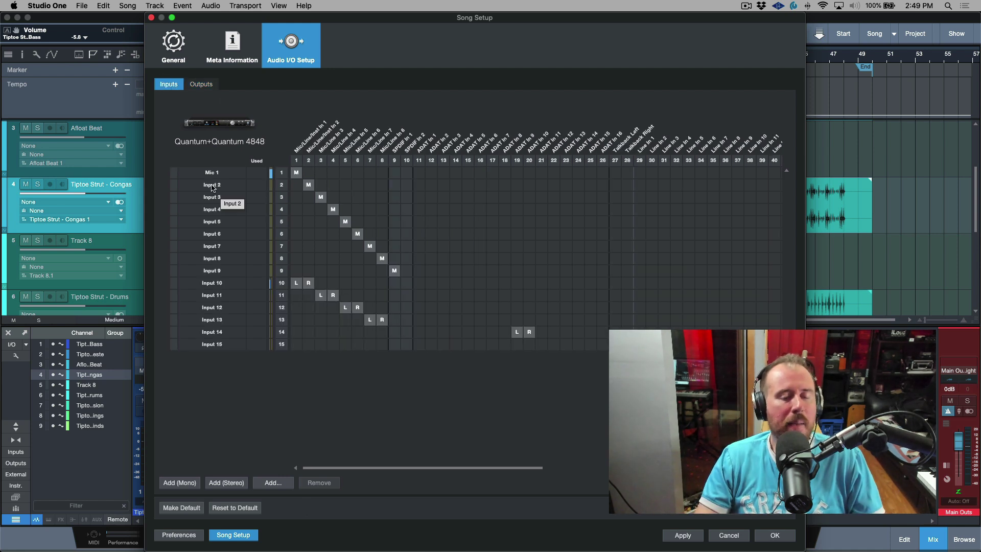
pyautogui.click(395, 272)
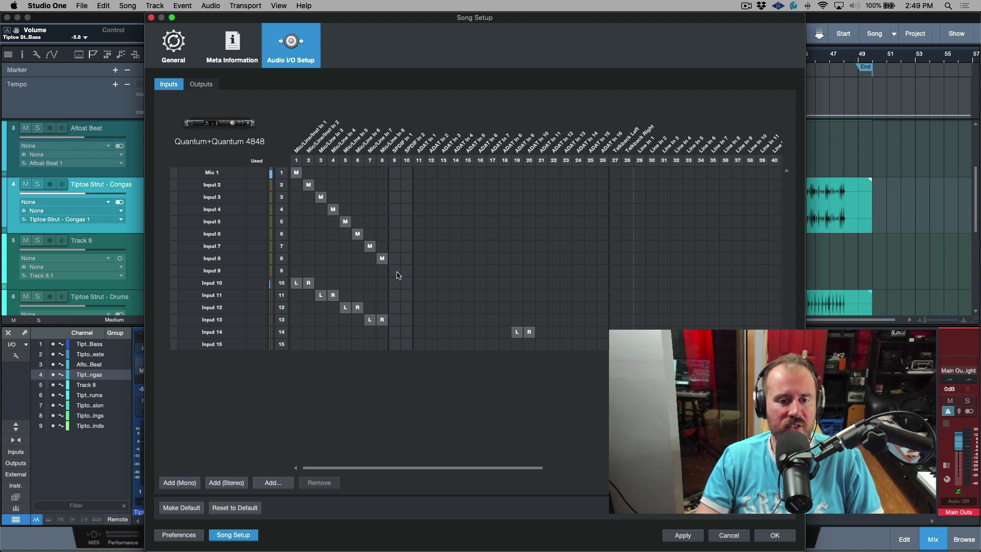
pyautogui.click(229, 271)
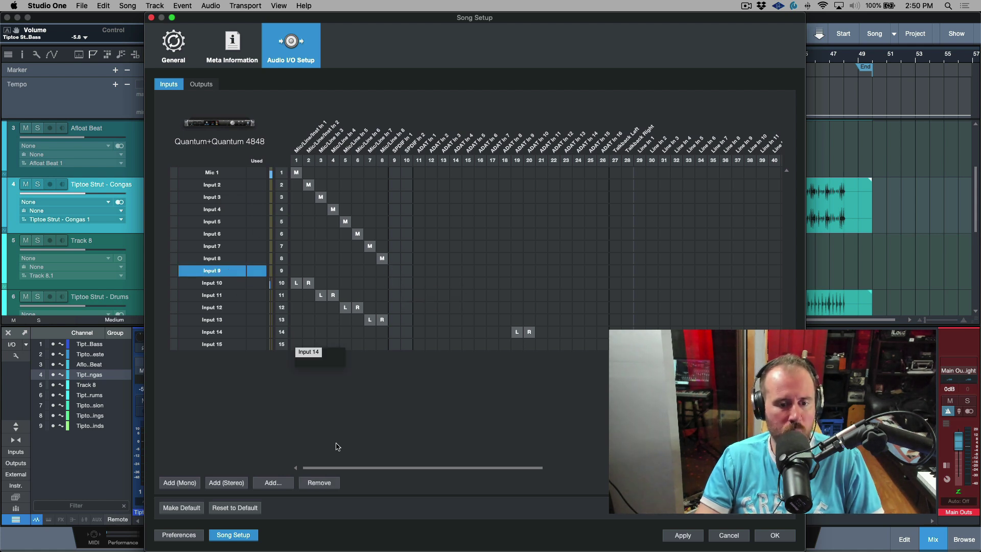
pyautogui.click(320, 483)
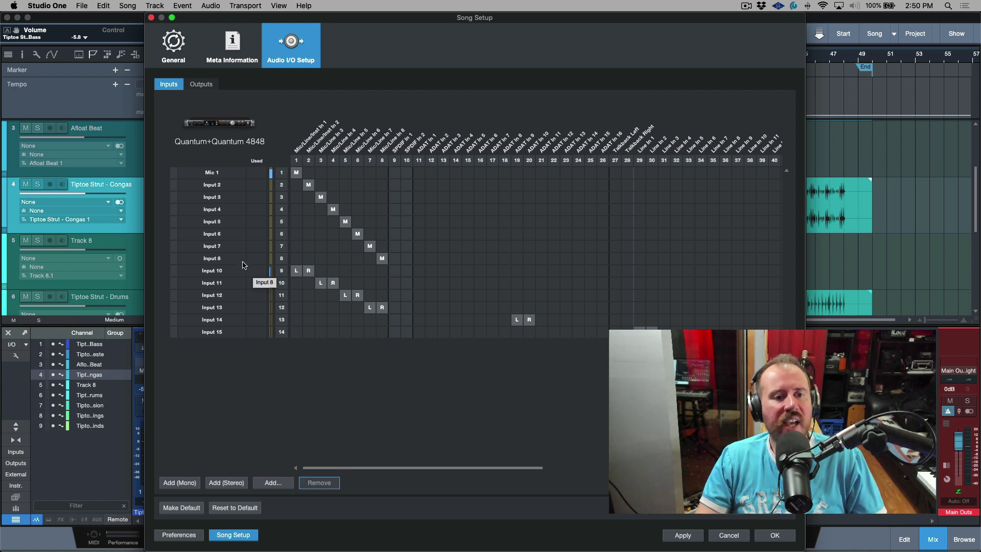
# Step: Rename Input 8 to Solo 610 and Input 6 to Neve 1073
pyautogui.doubleClick(221, 259)
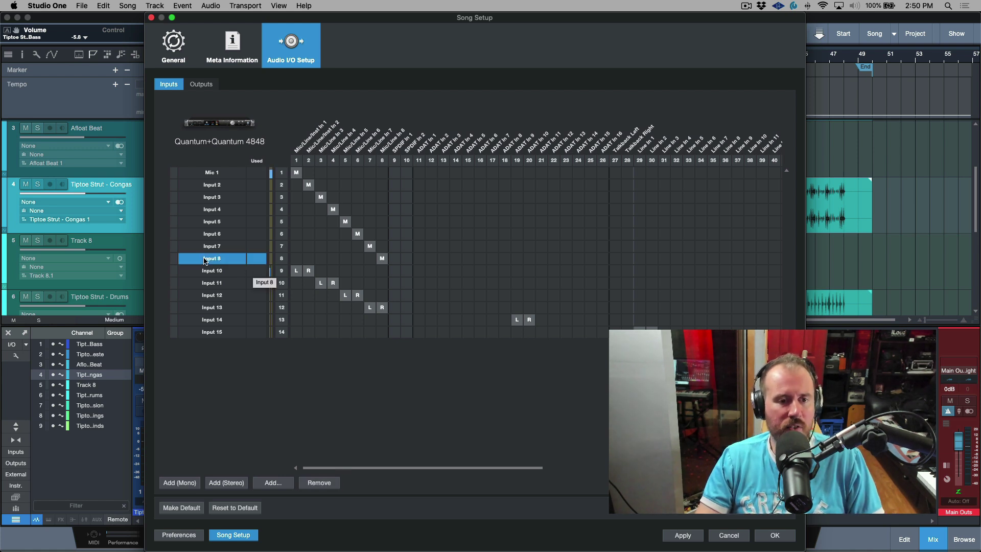
pyautogui.write('Solo')
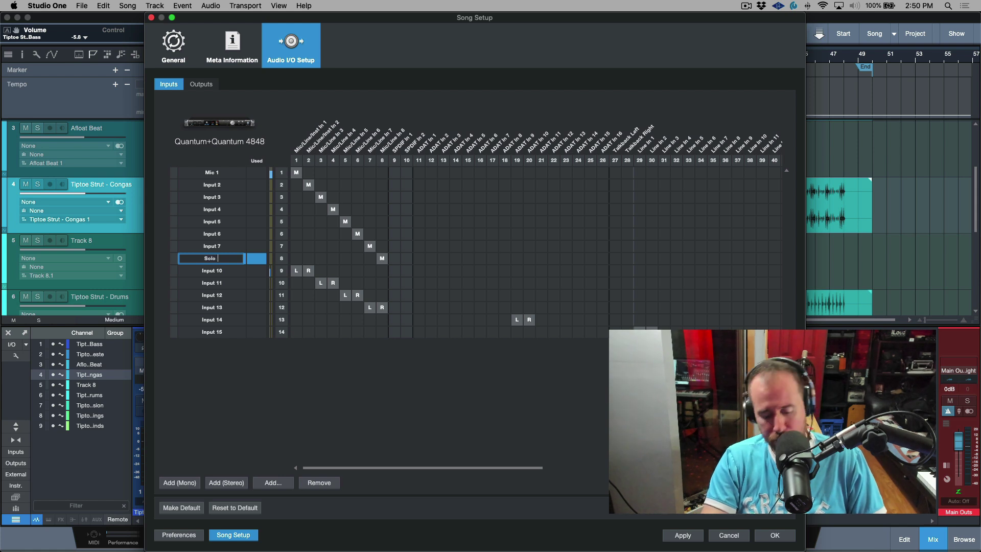
pyautogui.write(' 810')
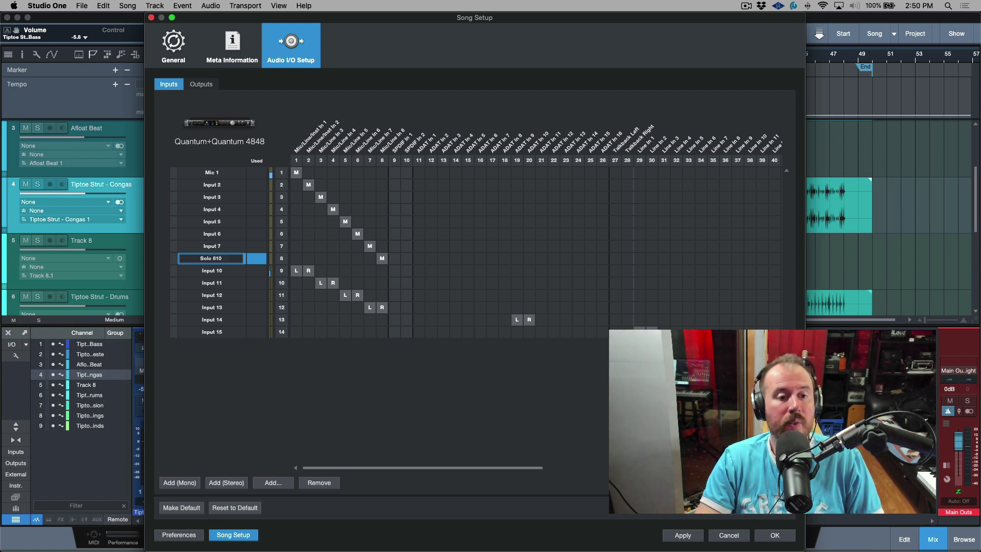
pyautogui.press('Return')
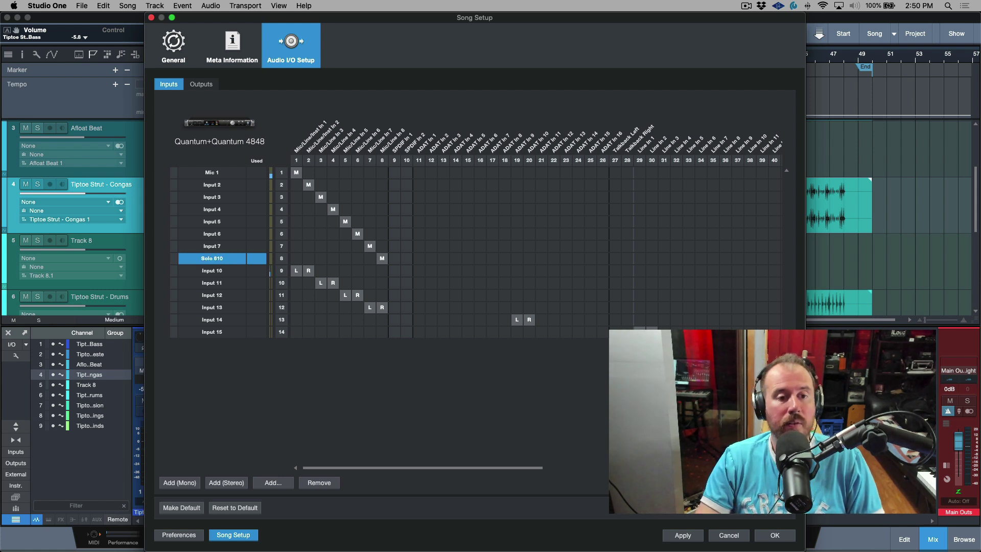
pyautogui.doubleClick(215, 234)
pyautogui.write('Neve')
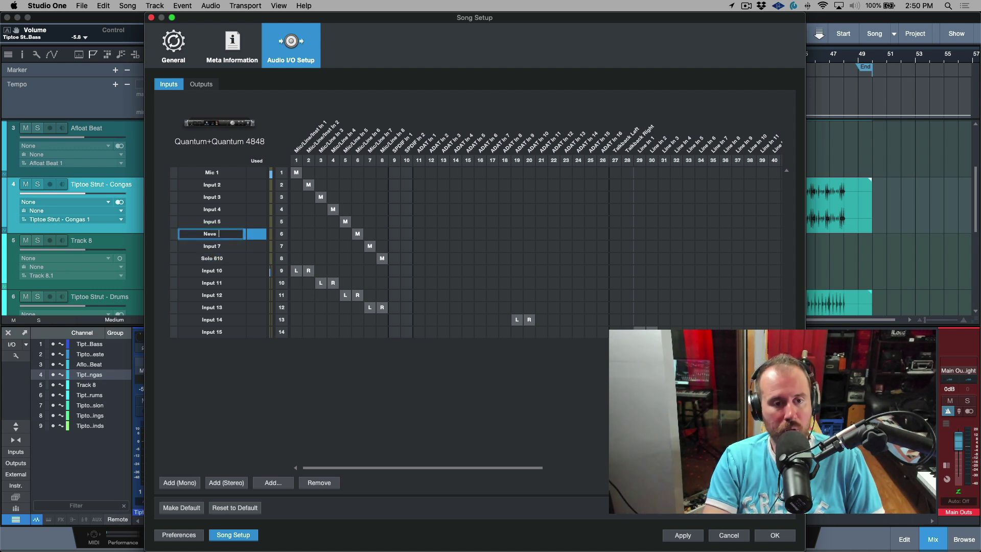
pyautogui.write(' 1073')
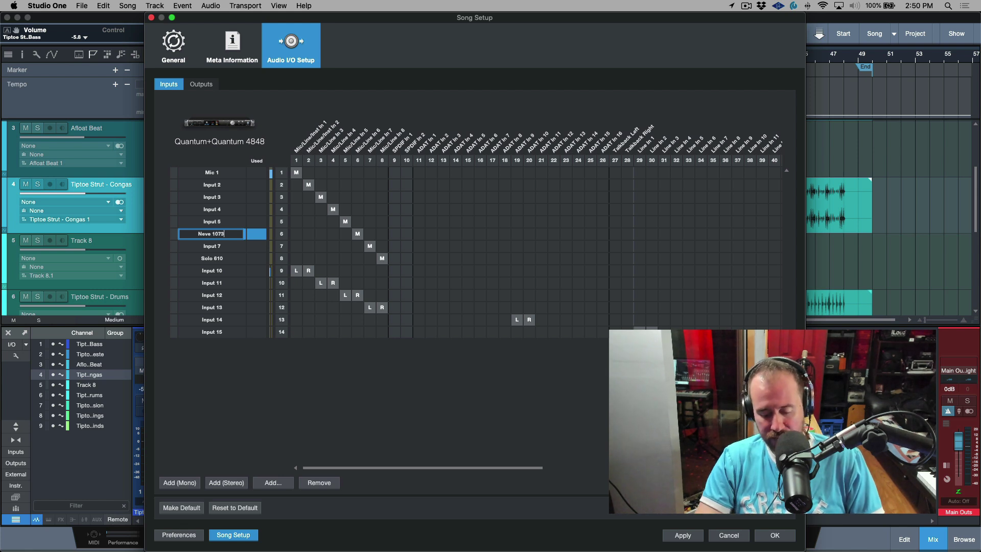
pyautogui.press('Return')
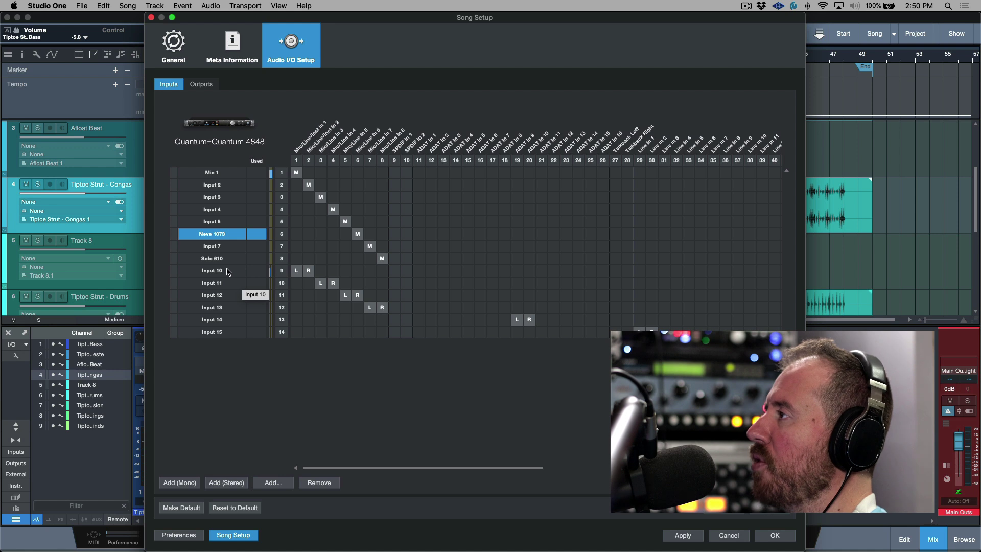
# Step: Colour the Neve 1073 input yellow-green and the Solo 610 input yellow
pyautogui.click(228, 271)
pyautogui.click(224, 258)
pyautogui.click(173, 235)
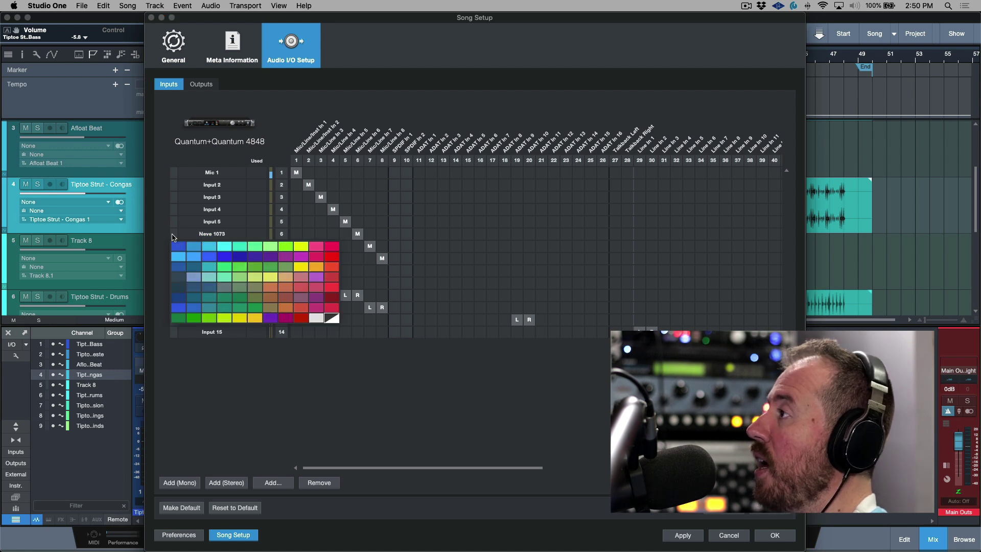
pyautogui.click(301, 246)
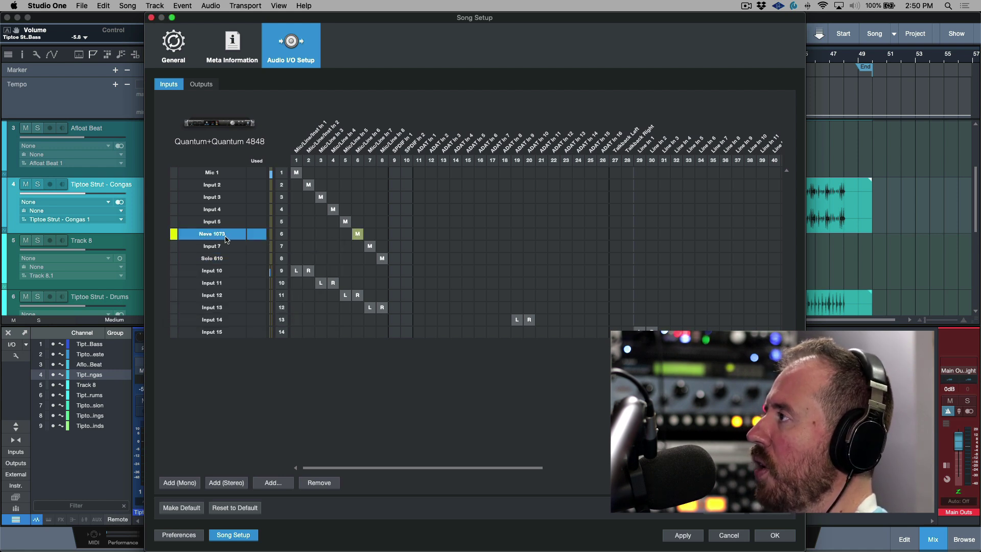
pyautogui.click(174, 258)
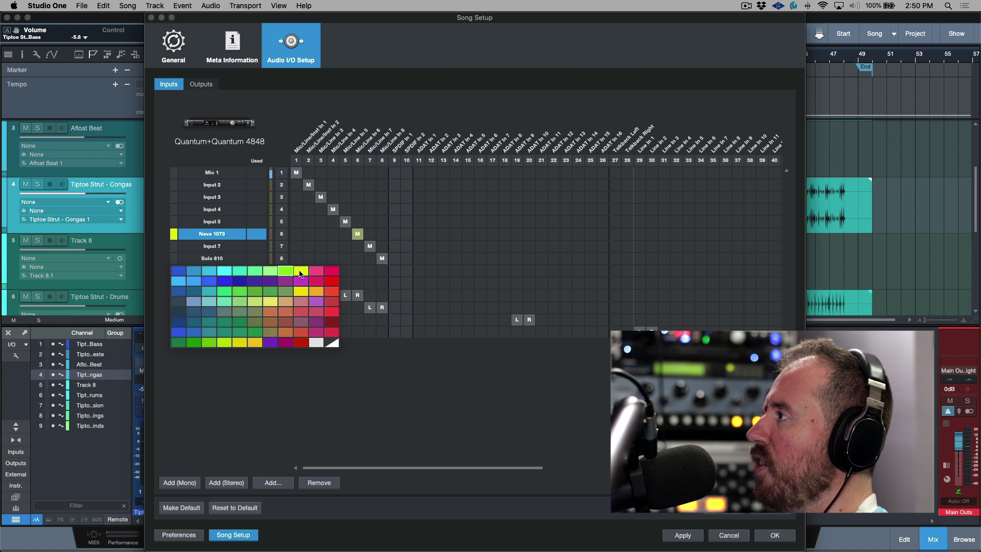
pyautogui.click(301, 271)
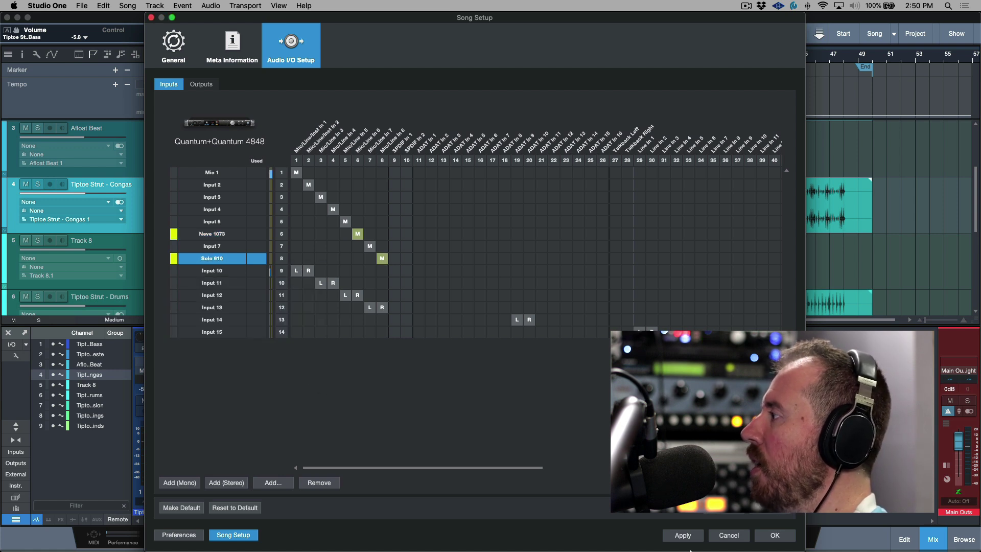
# Step: Close Song Setup with OK and check that Track 8's input list shows Neve 1073 and Solo 610
pyautogui.click(772, 536)
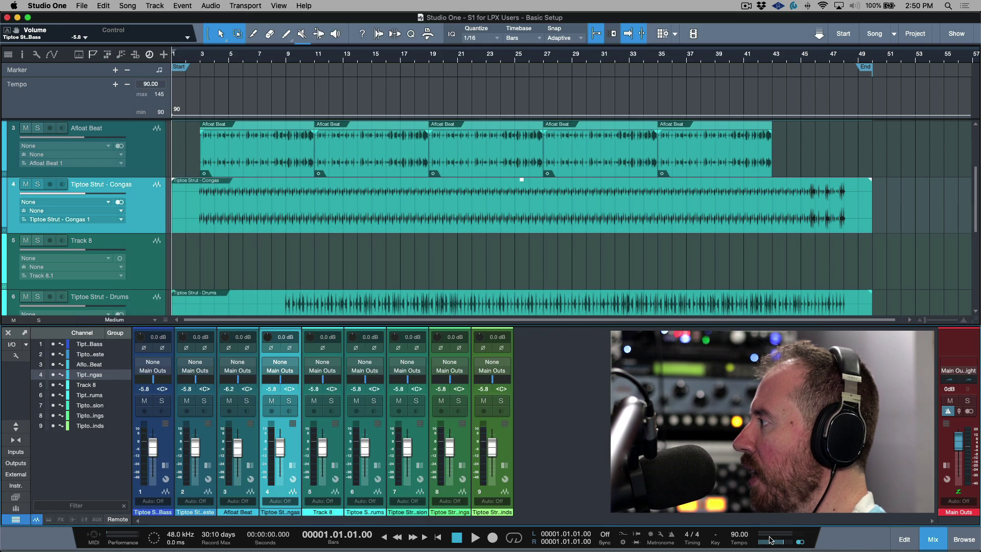
pyautogui.click(329, 364)
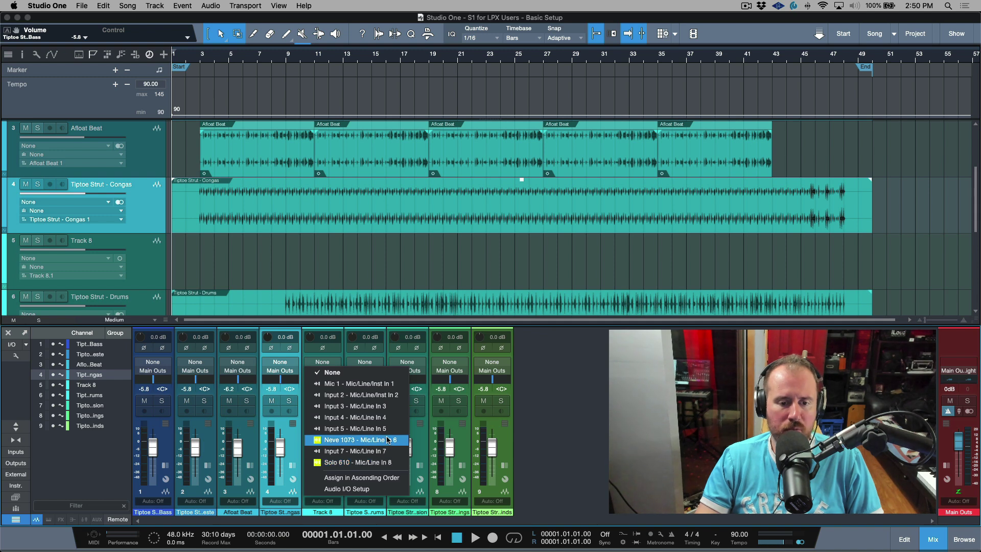
pyautogui.press('Escape')
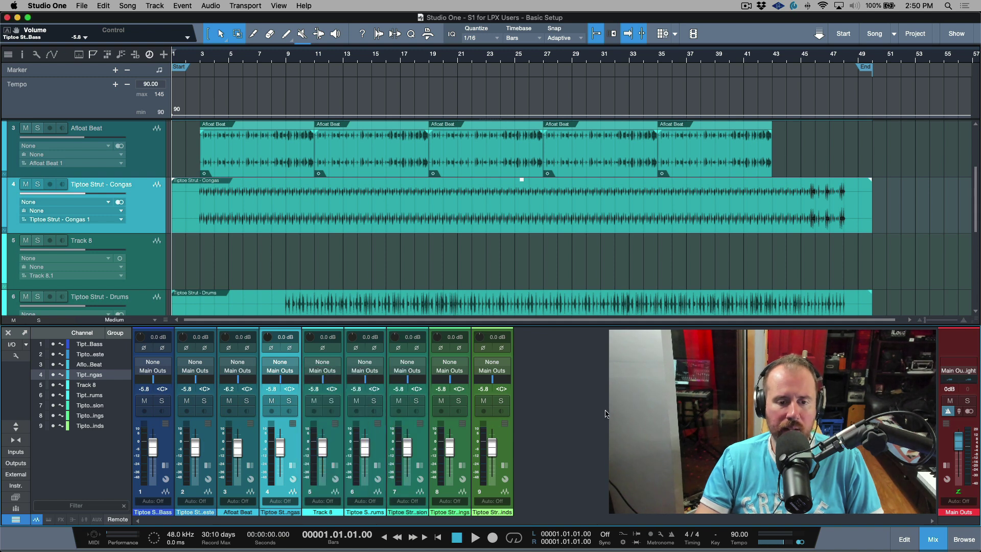
# Step: Show the mixer's input channels, toggle Mic 1's inserts, then return to track channels
pyautogui.click(16, 452)
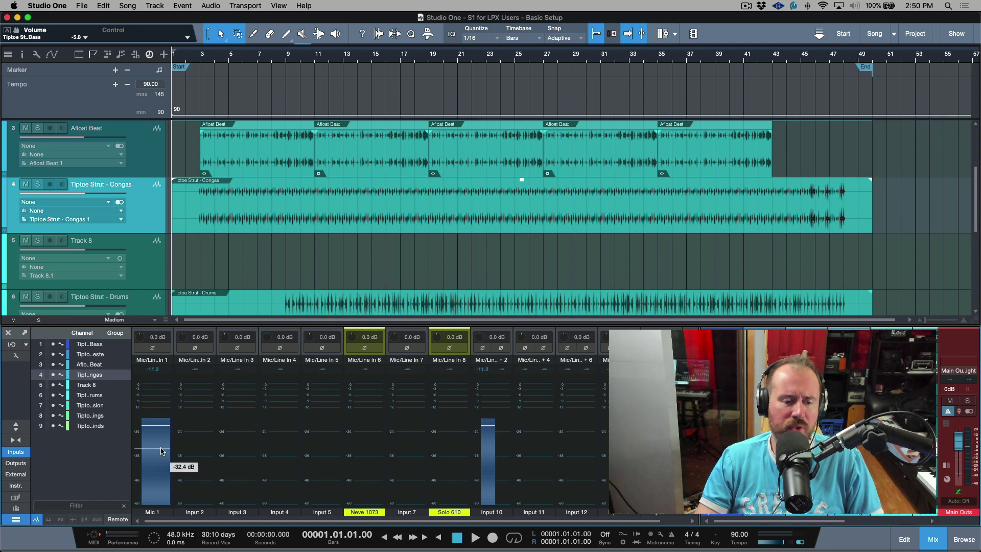
pyautogui.click(176, 465)
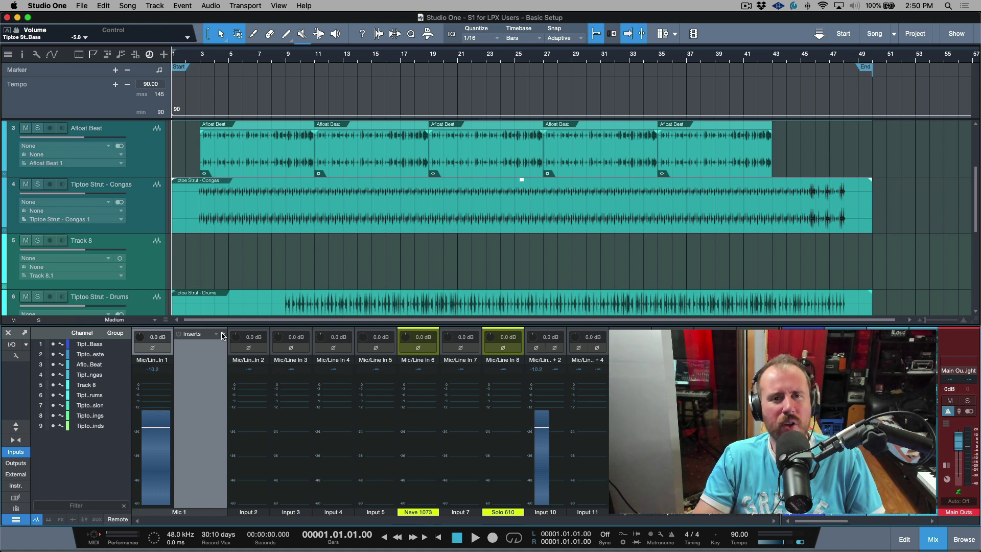
pyautogui.click(174, 431)
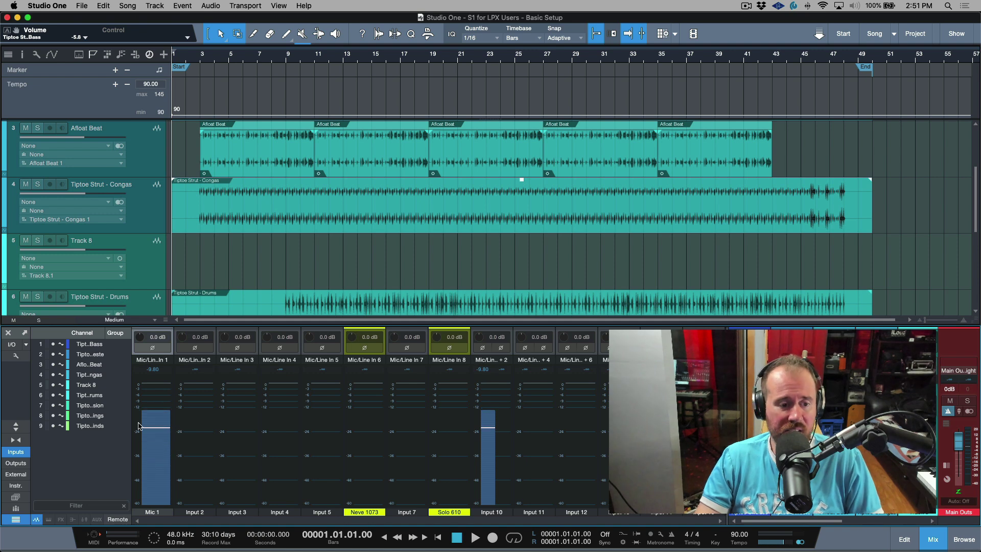
pyautogui.click(17, 452)
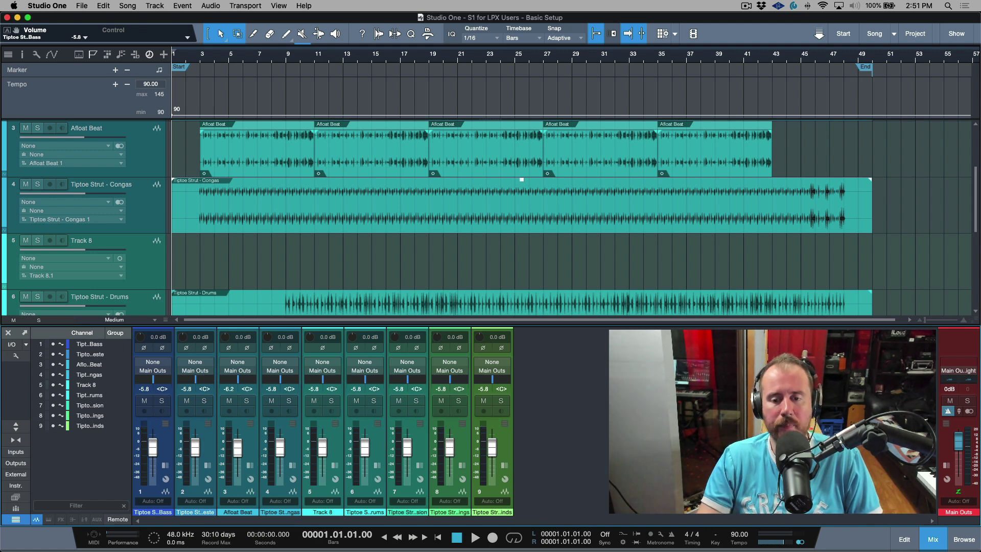
# Step: Reset Audio I/O Setup to the default configuration, confirm, apply and close Song Setup
pyautogui.click(12, 345)
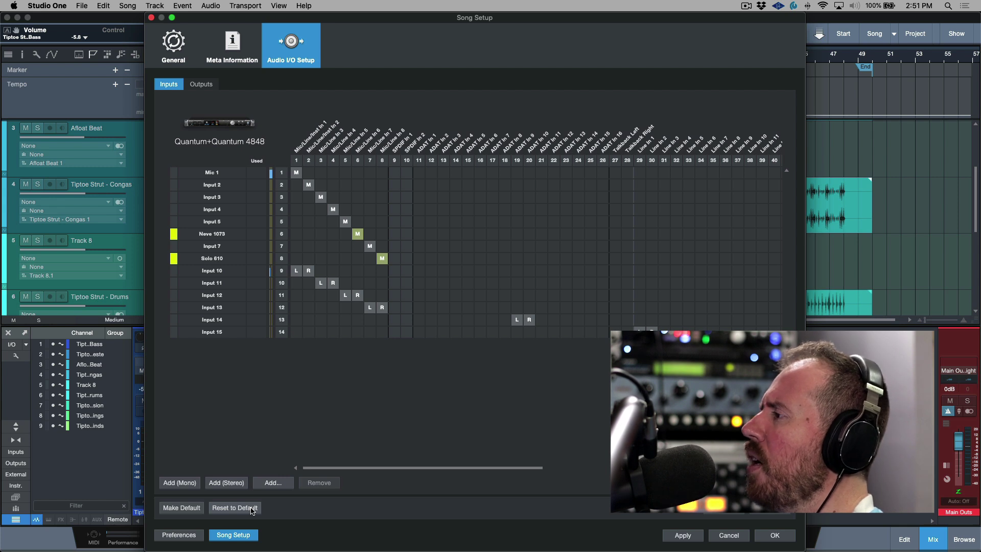
pyautogui.click(252, 509)
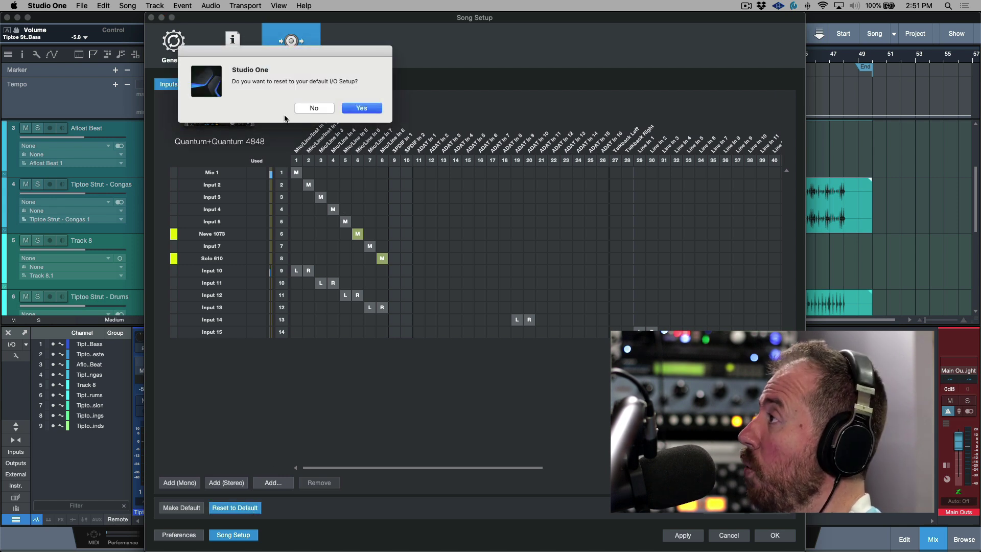
pyautogui.click(362, 108)
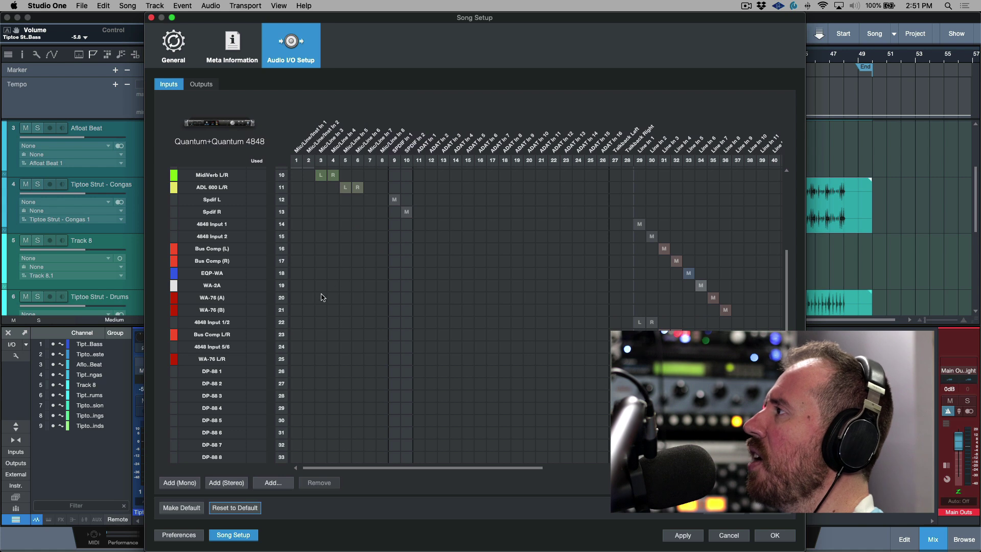
pyautogui.scroll(3, 322, 297)
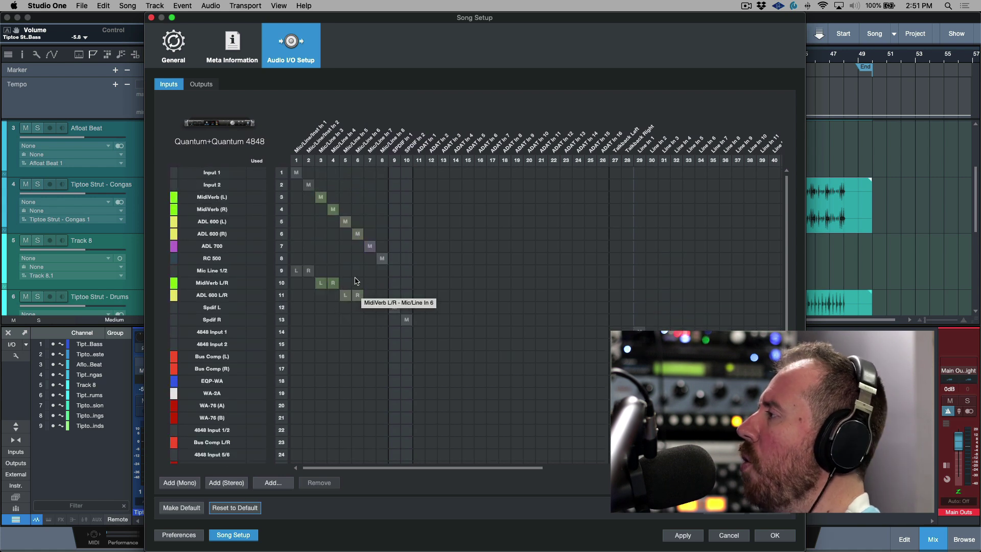
pyautogui.click(683, 535)
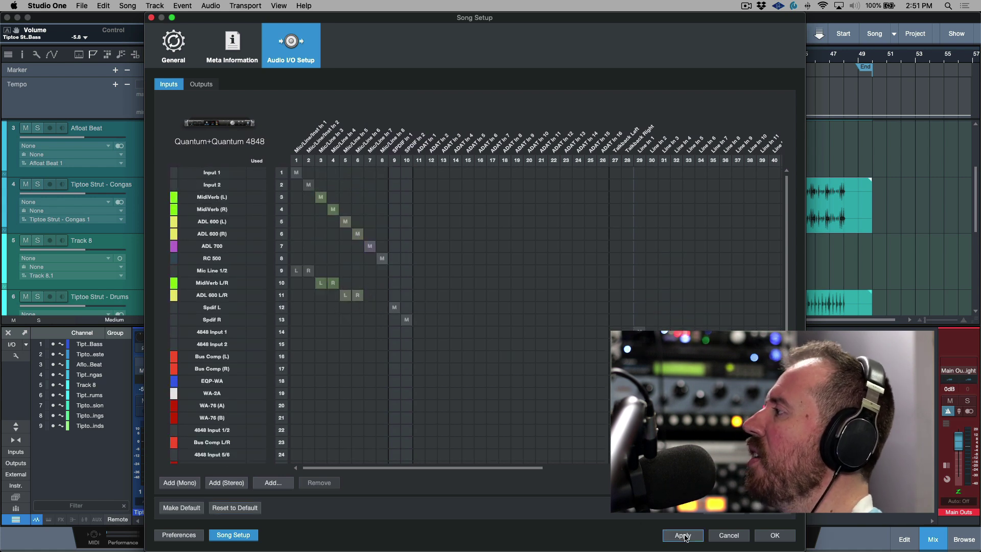
pyautogui.click(773, 535)
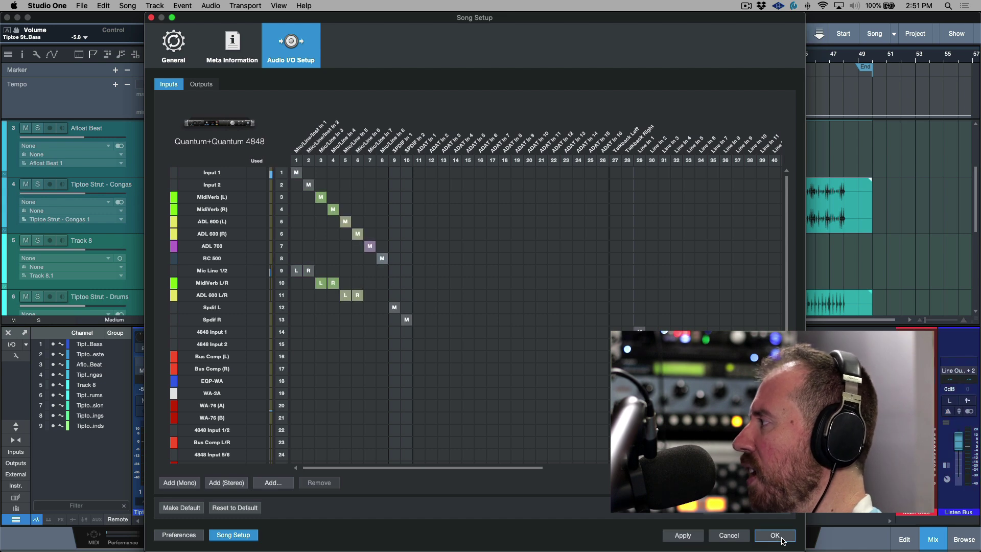
# Step: Turn off the listen bus and review the Congas input and channel 9 output choices
pyautogui.click(15, 355)
pyautogui.click(11, 330)
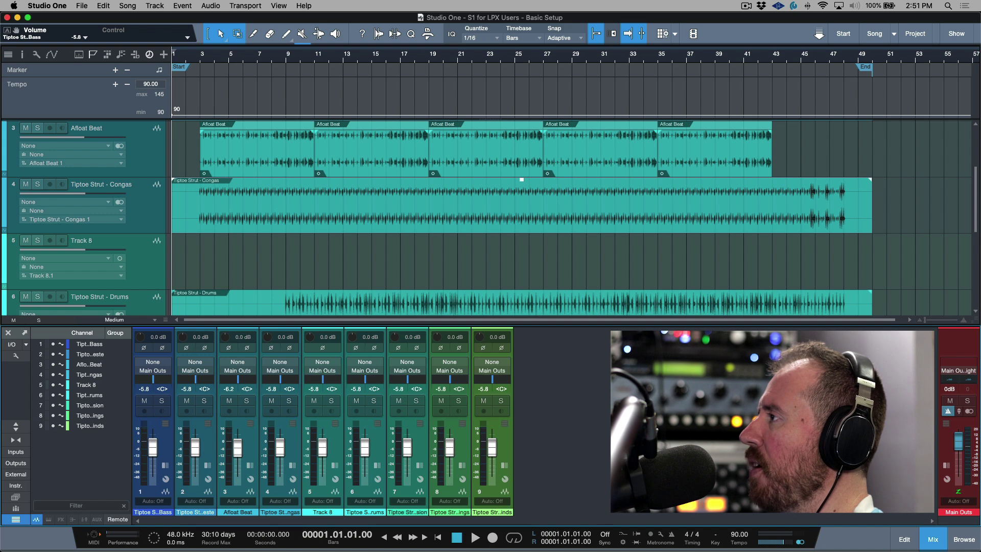
pyautogui.click(137, 203)
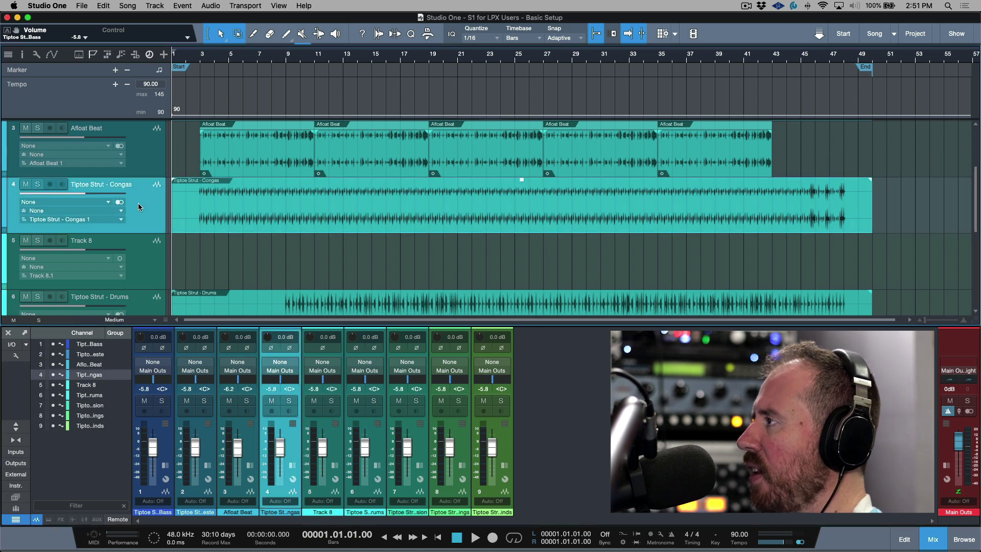
pyautogui.click(281, 362)
pyautogui.scroll(-3, 306, 153)
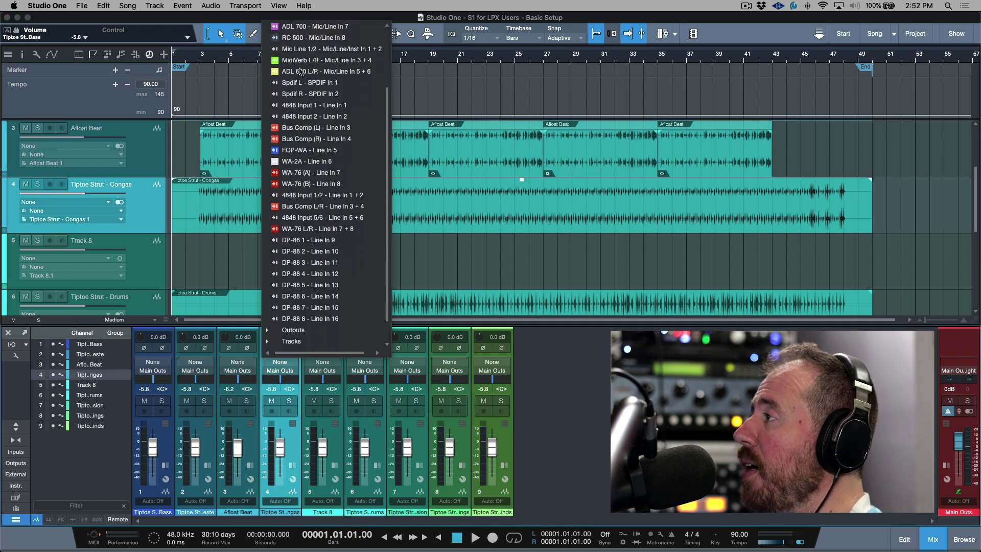
pyautogui.scroll(3, 340, 215)
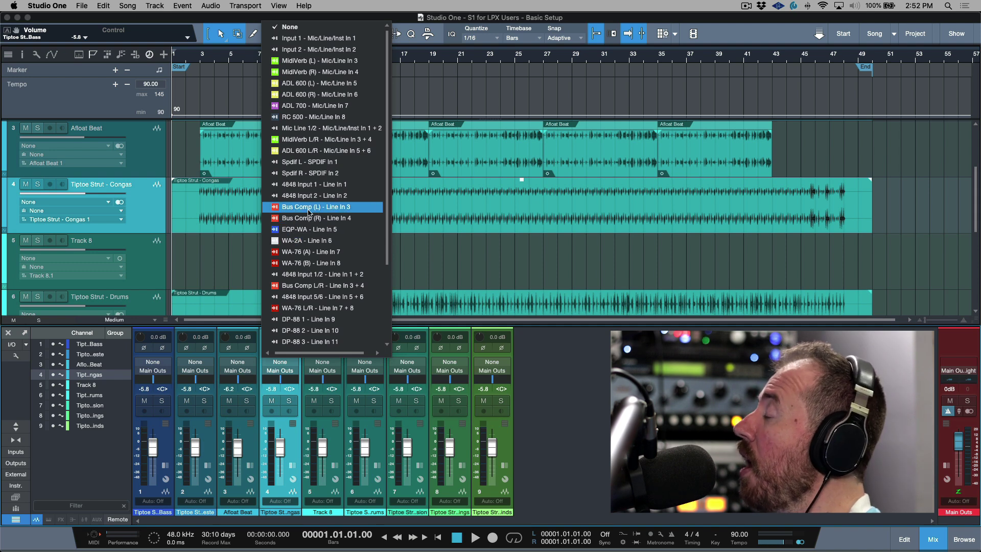
pyautogui.click(510, 345)
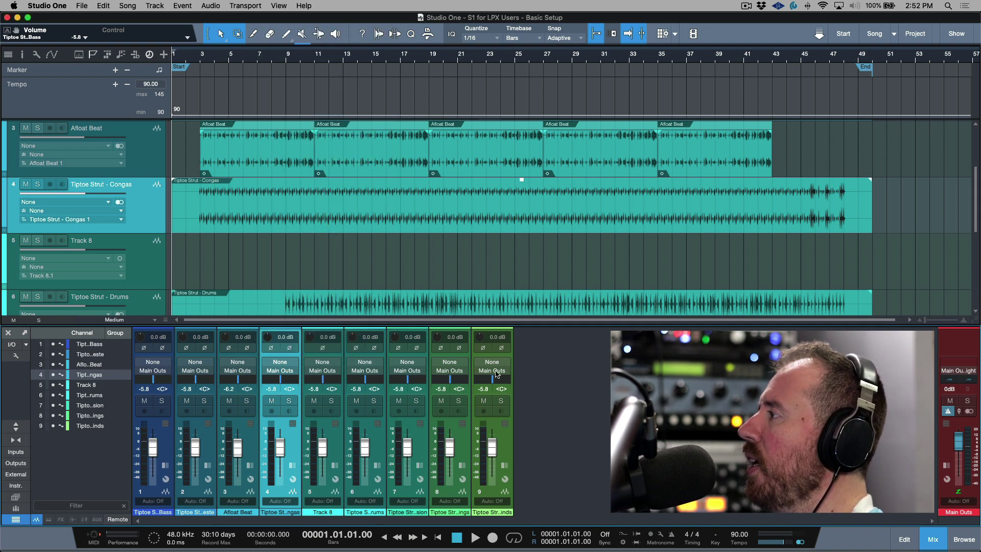
pyautogui.click(492, 371)
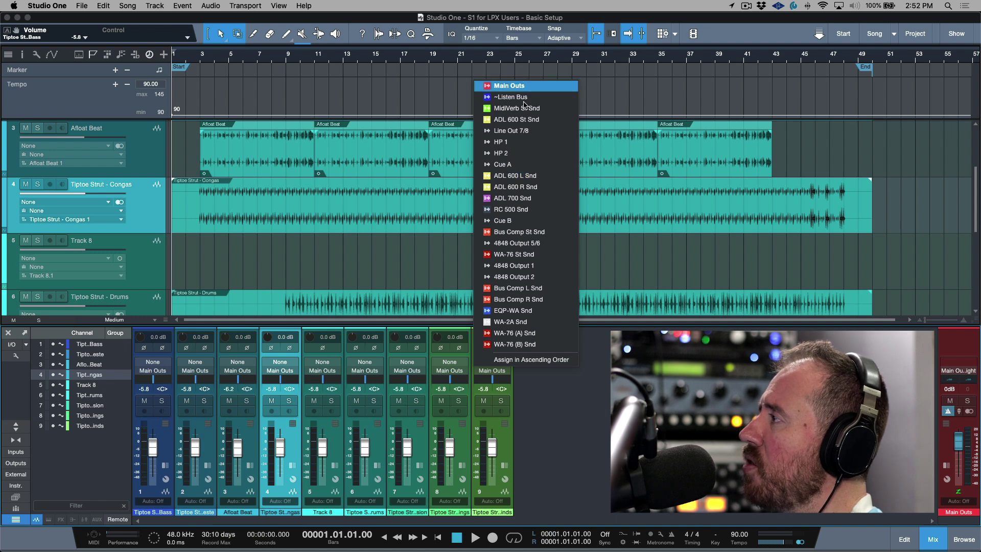
pyautogui.click(562, 360)
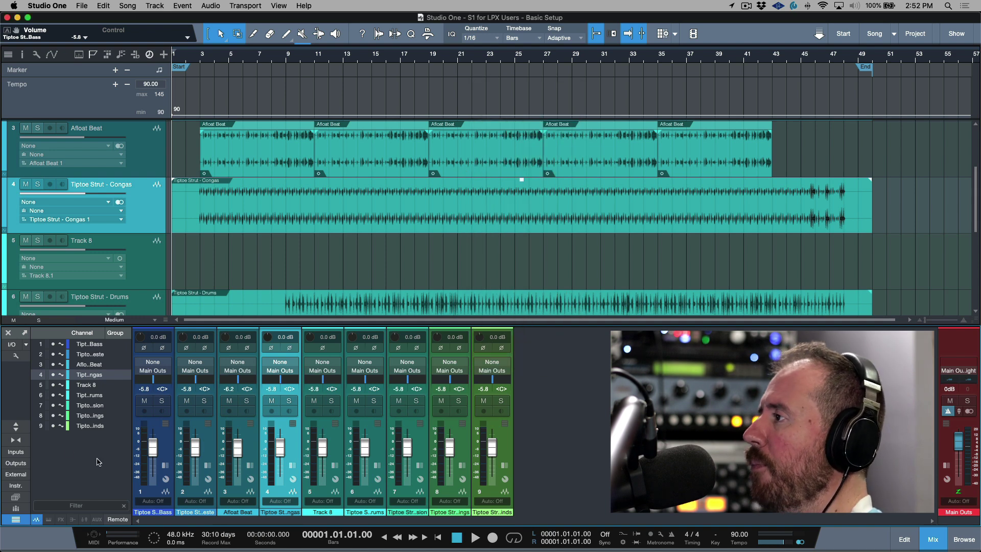
# Step: Show the input channels, toggle input 1's inserts, then switch the mixer to output channels
pyautogui.click(16, 451)
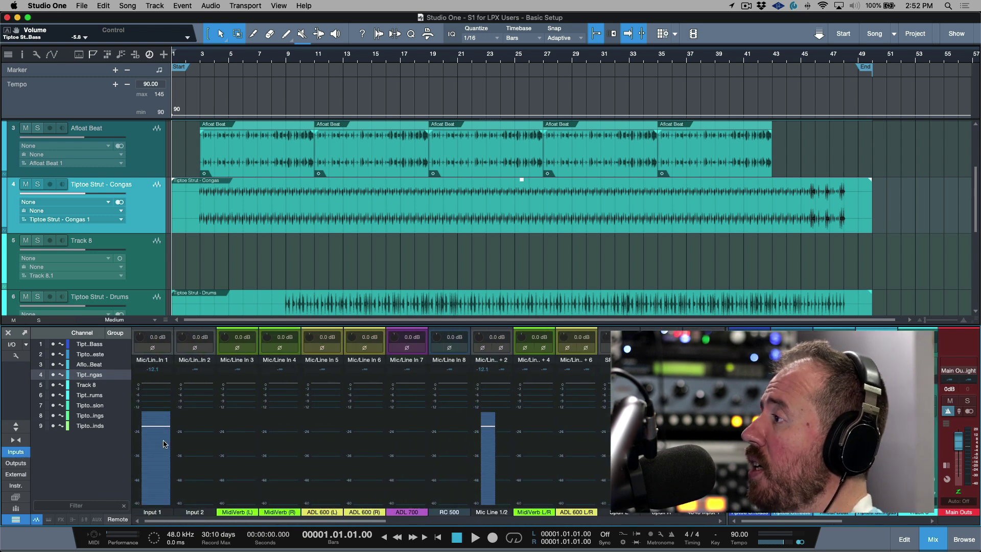
pyautogui.click(157, 409)
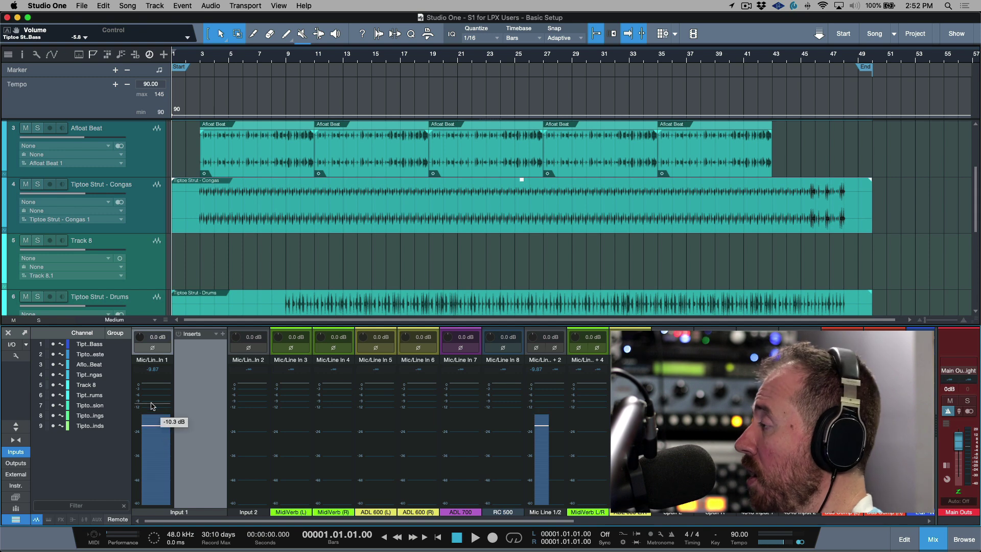
pyautogui.click(149, 418)
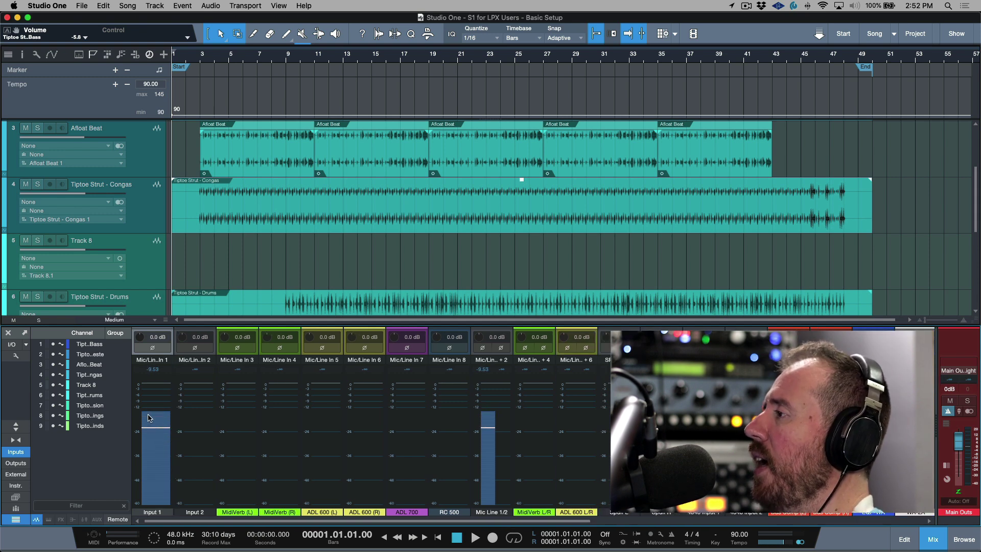
pyautogui.click(16, 463)
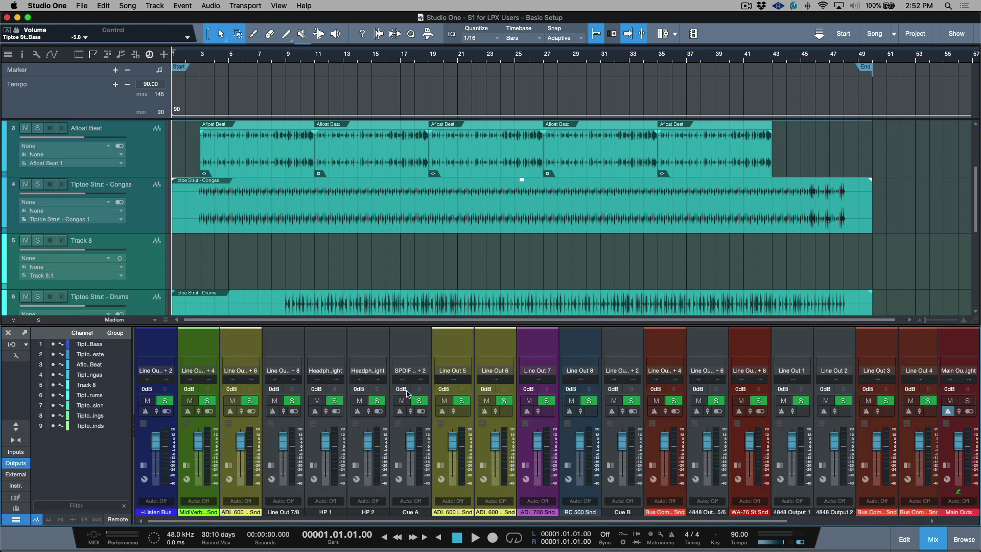
# Step: Close Song Setup with OK and hide the output strips, leaving the nine track channels
pyautogui.hscroll(6, 399, 347)
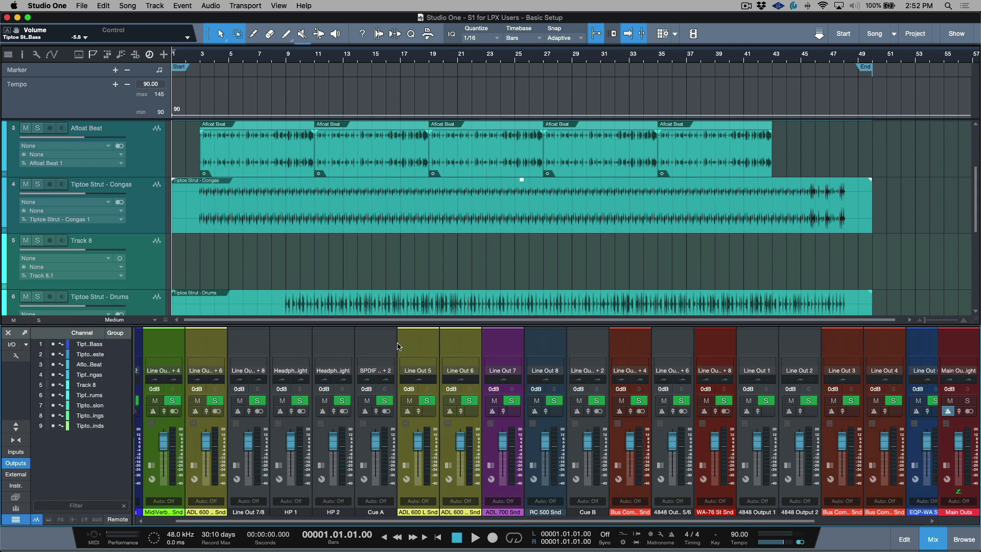
pyautogui.hscroll(-4, 400, 346)
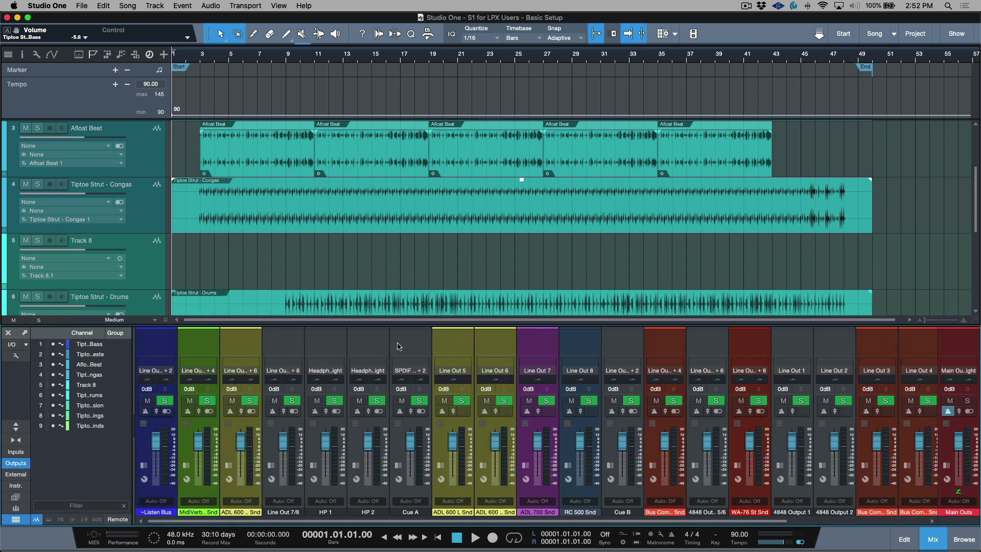
pyautogui.click(16, 345)
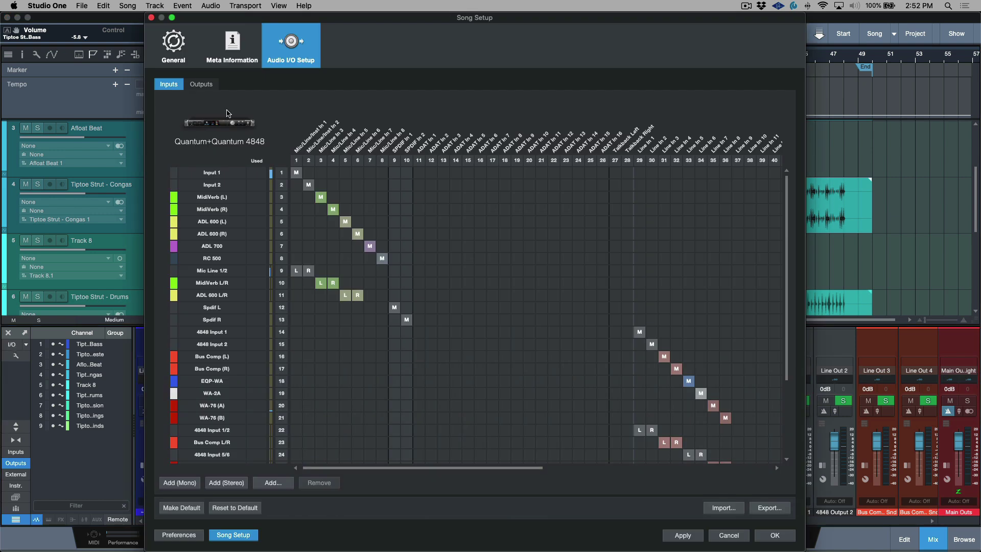
pyautogui.click(774, 535)
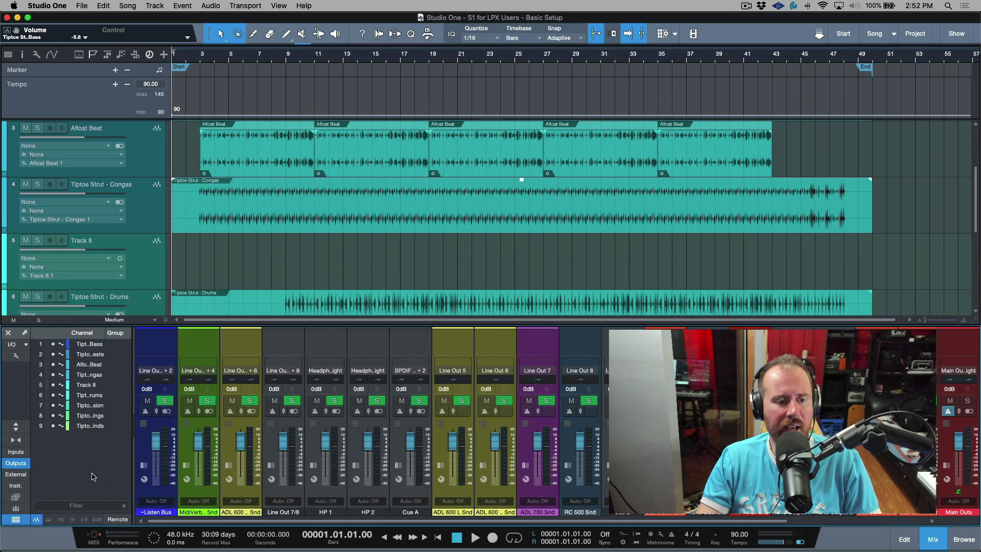
pyautogui.click(26, 464)
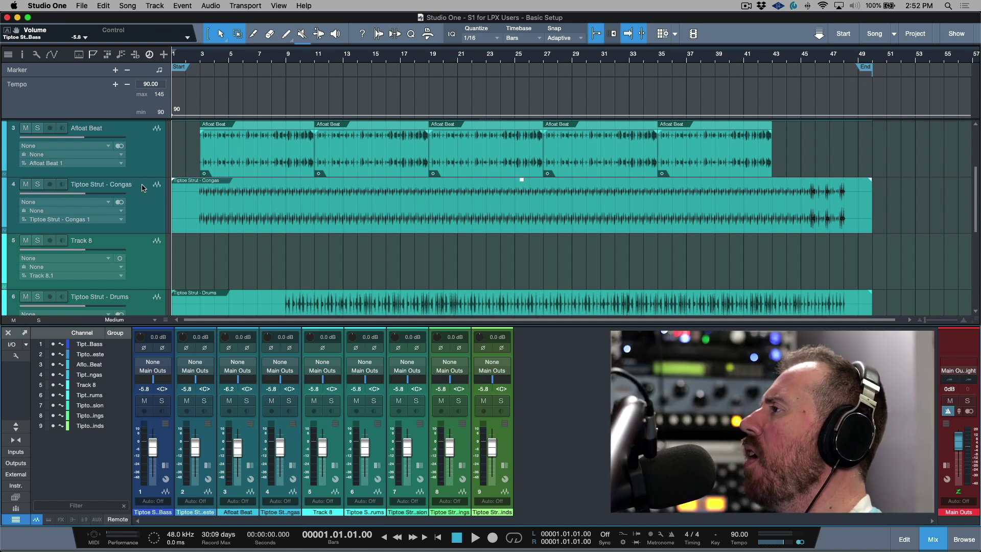
# Step: Make the Tiptoe Strut - Congas track shorter and set its input to Input 1
pyautogui.click(150, 203)
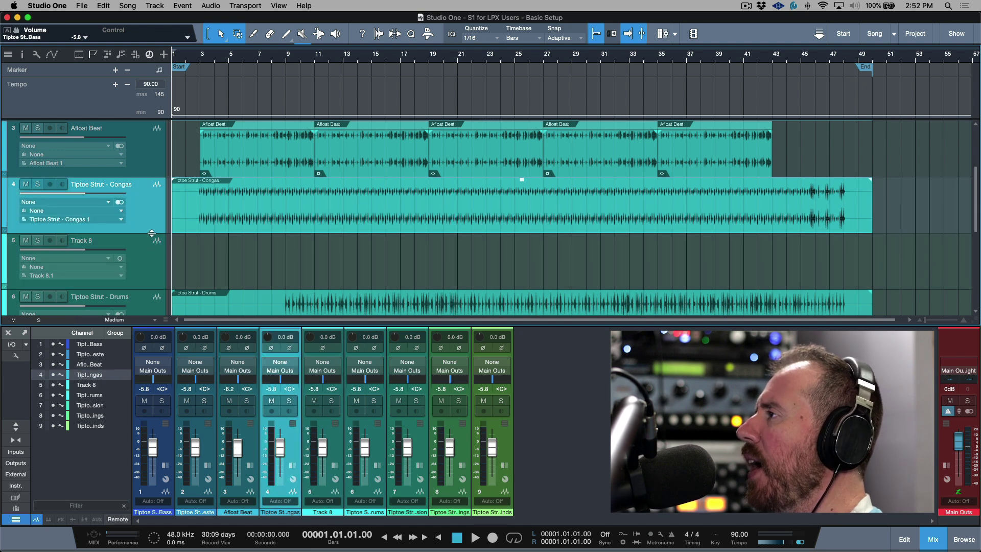
pyautogui.moveTo(151, 234)
pyautogui.mouseDown()
pyautogui.moveTo(151, 203)
pyautogui.moveTo(152, 233)
pyautogui.mouseUp()
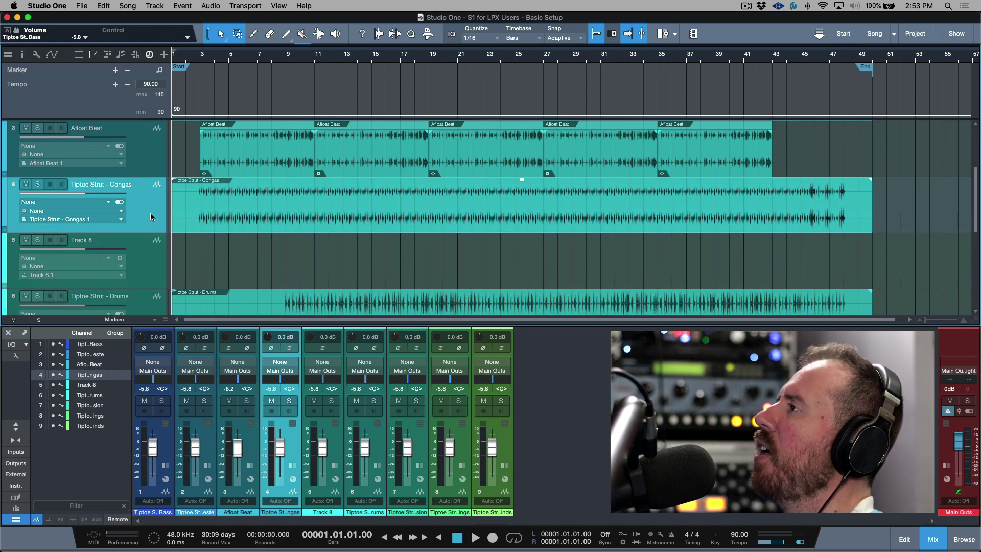
pyautogui.click(120, 204)
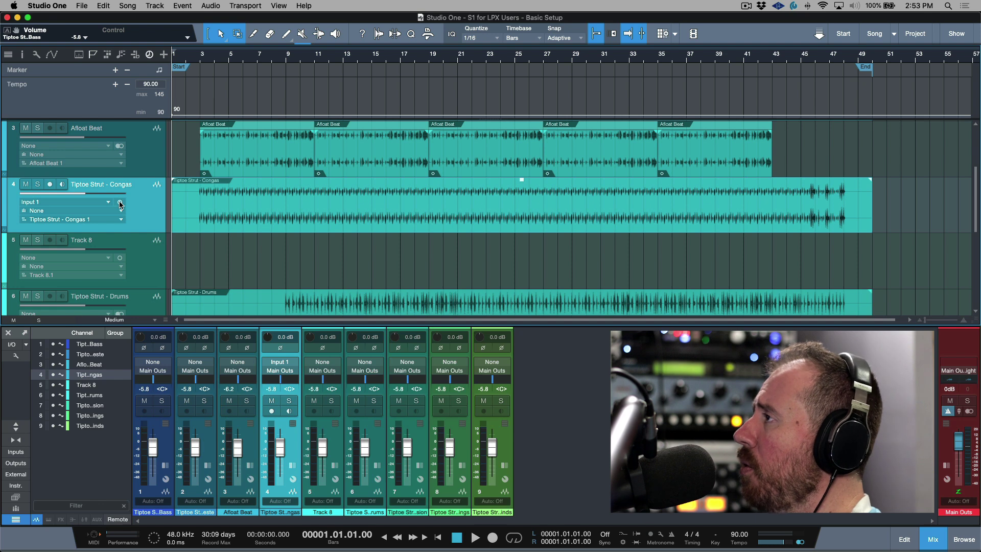
pyautogui.click(120, 204)
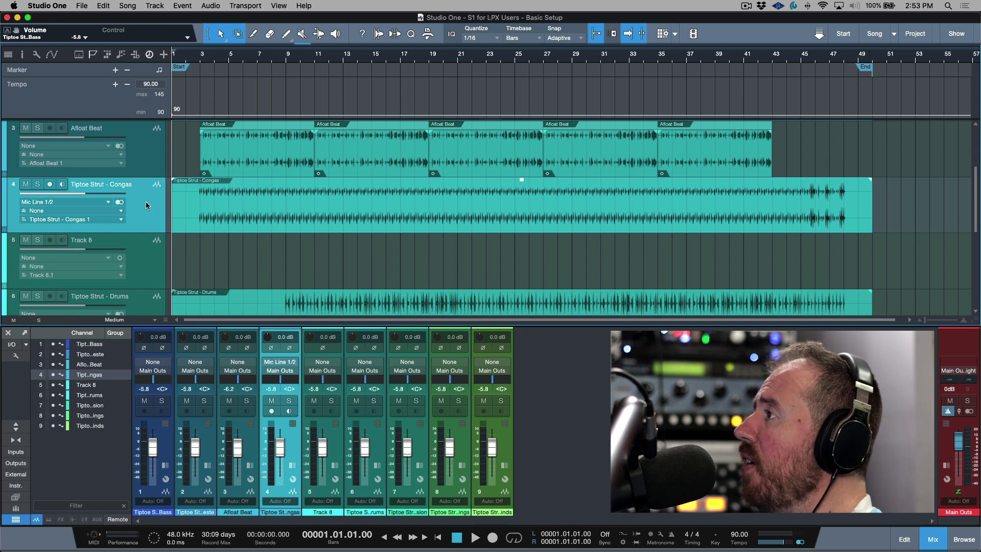
pyautogui.click(291, 363)
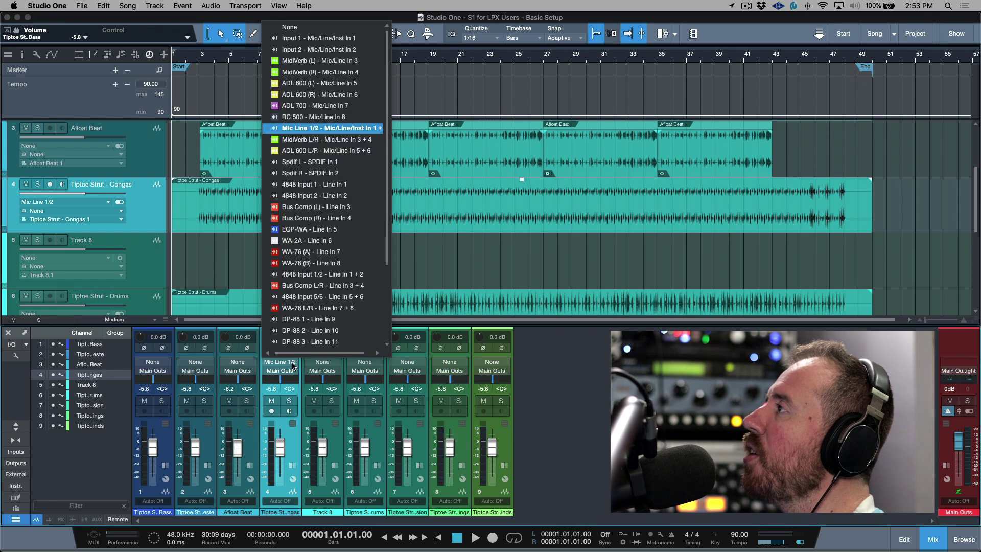
pyautogui.click(342, 38)
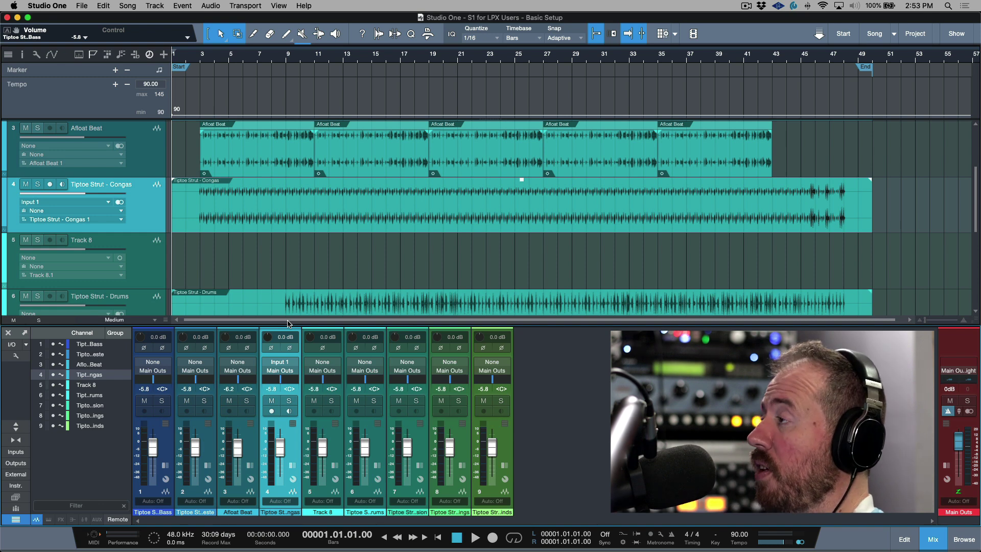
# Step: Reopen Audio I/O Setup, select the ADL 600 L/R input and scroll through the inputs
pyautogui.click(12, 345)
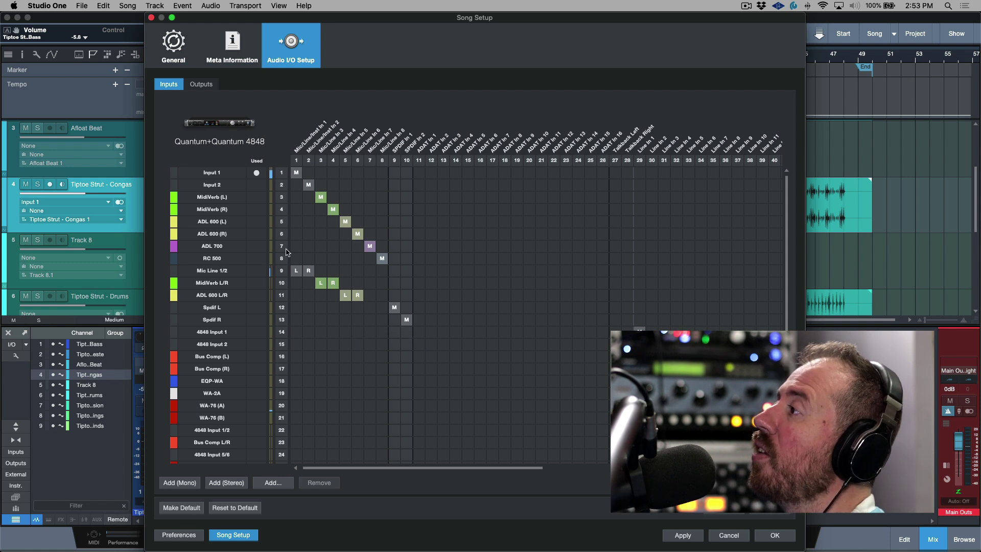
pyautogui.click(237, 296)
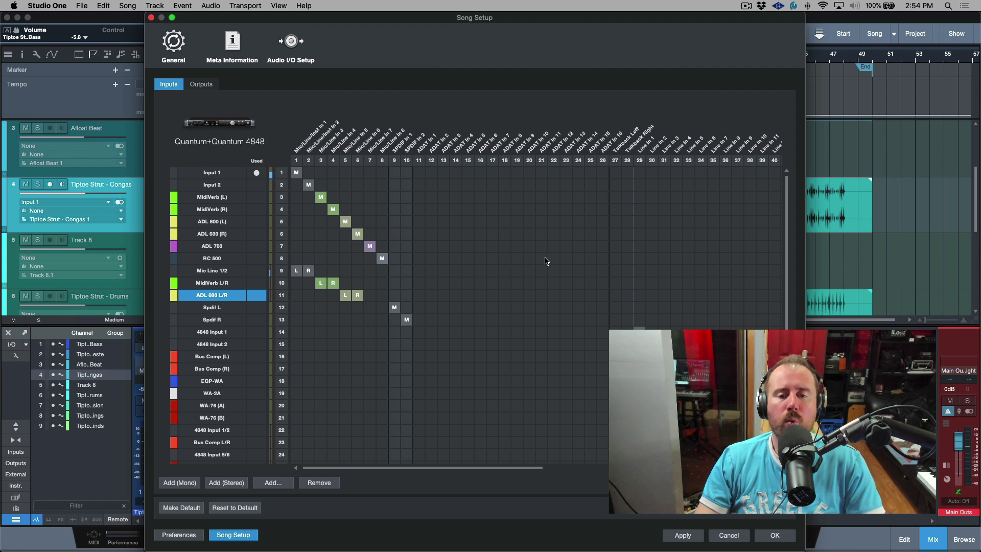
pyautogui.scroll(-3, 545, 261)
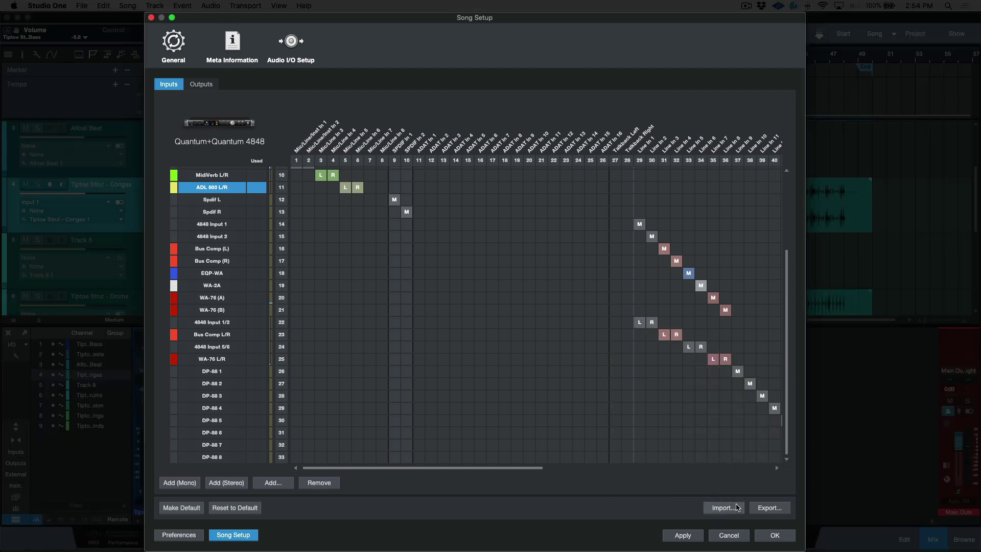
pyautogui.scroll(3, 259, 244)
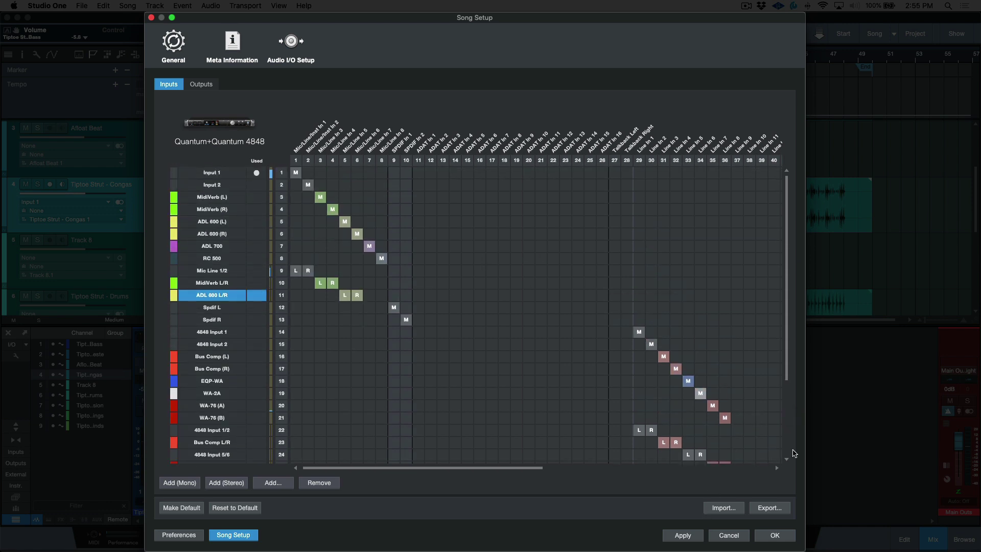
# Step: Export the I/O configuration as 'Quantum System_2021.ioconfig' in the IO Configurations folder
pyautogui.click(774, 506)
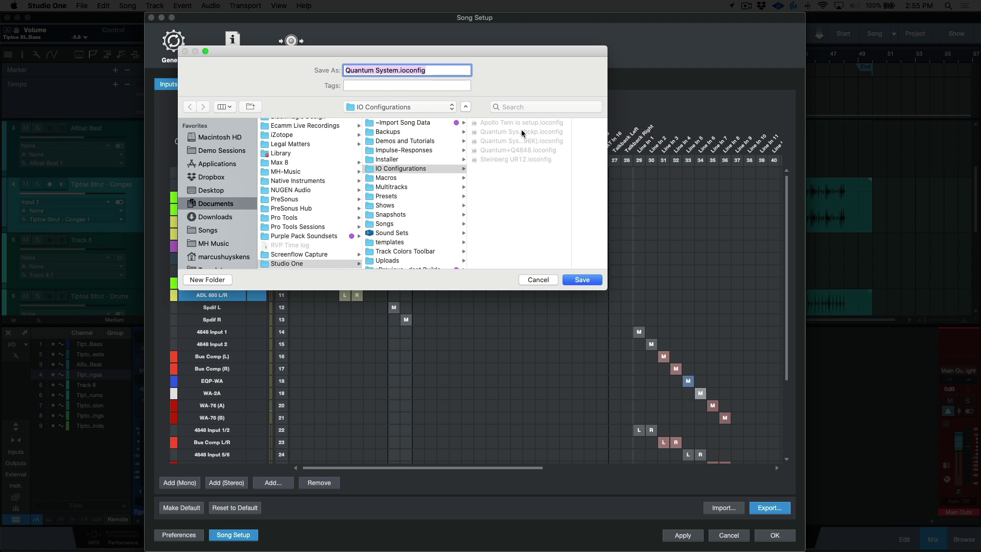
pyautogui.click(440, 71)
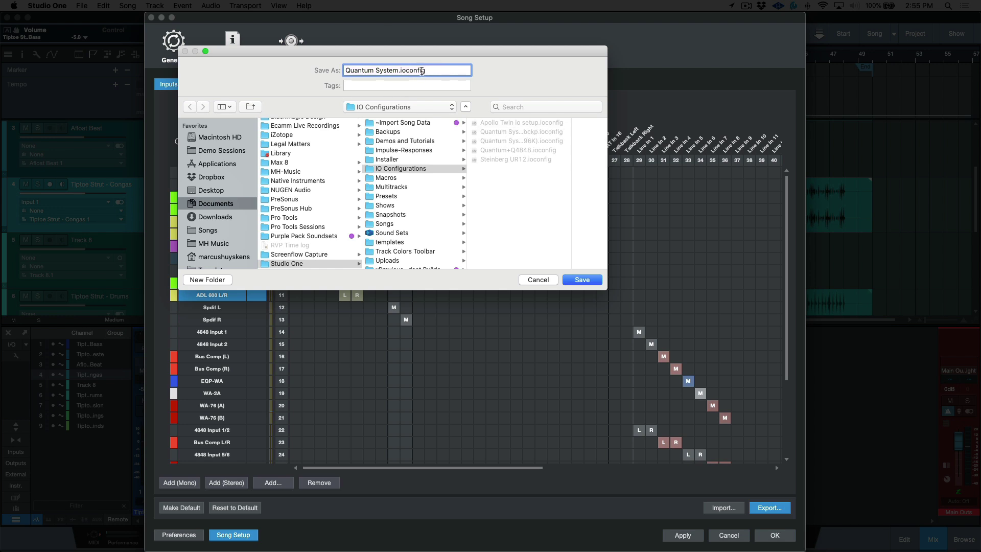
pyautogui.click(399, 71)
pyautogui.write('_2021')
pyautogui.click(582, 280)
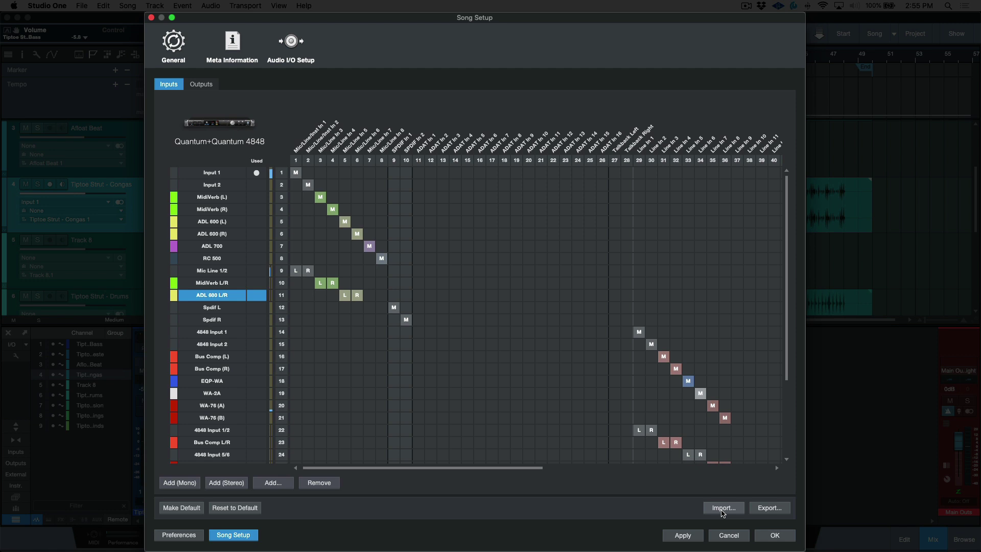
pyautogui.click(723, 511)
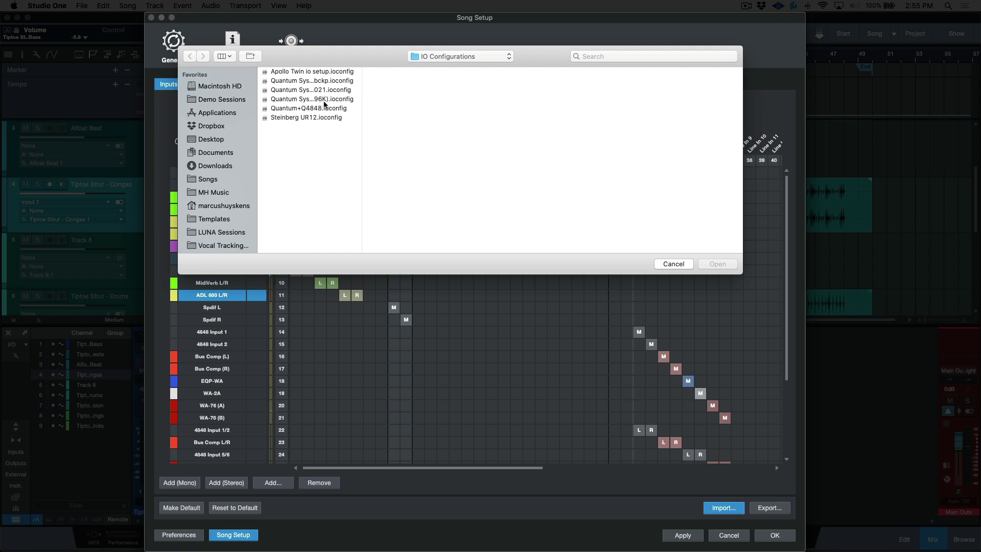
pyautogui.click(325, 73)
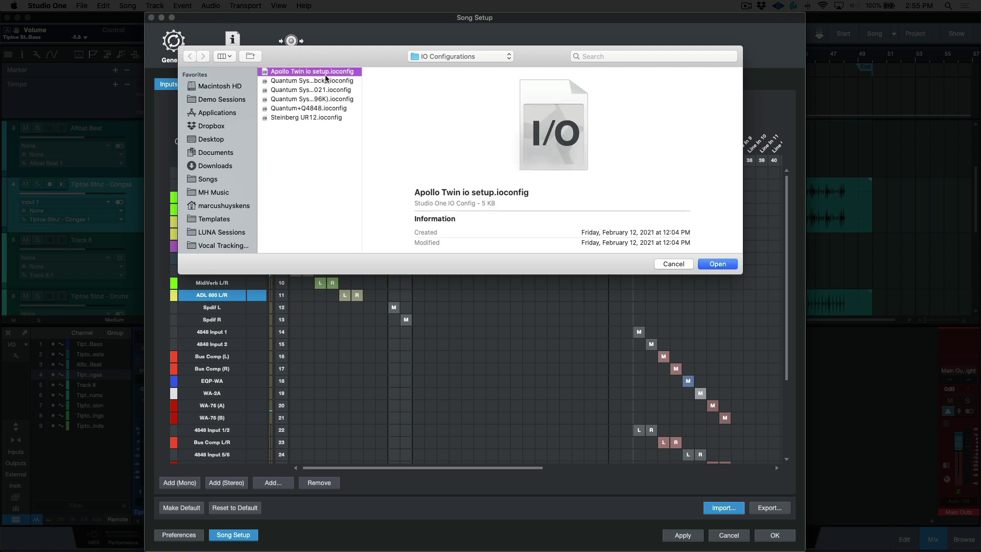
pyautogui.click(675, 265)
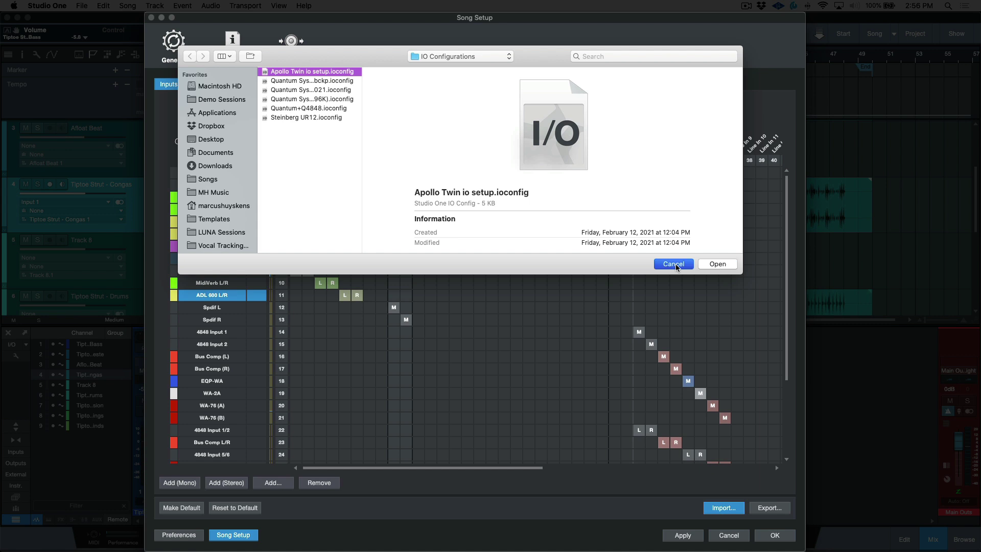